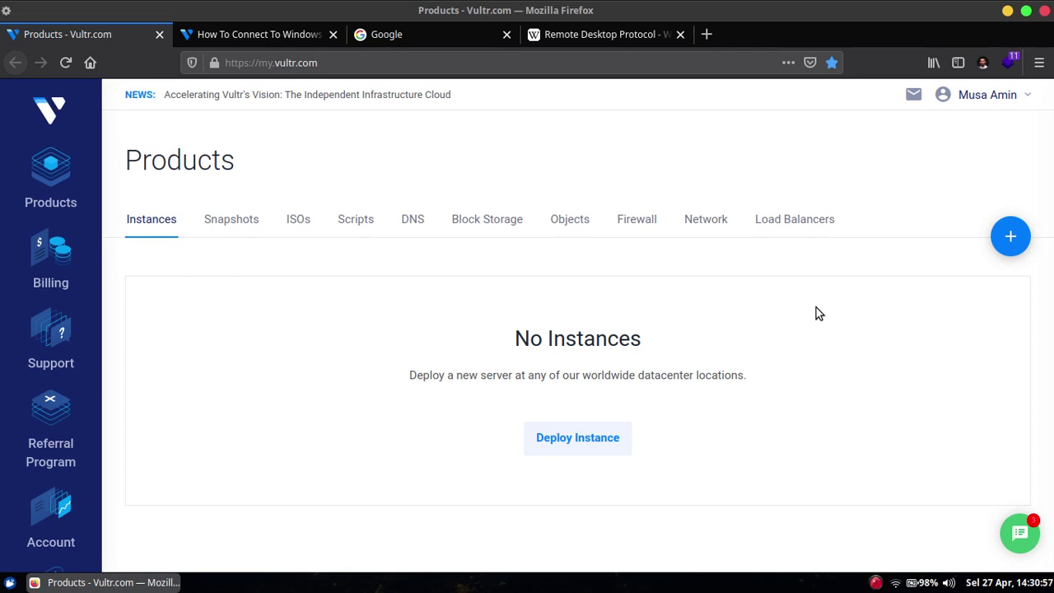
# Step: Search Google for "jual rdp" and refine the search to "jual rdp windows"
pyautogui.click(443, 34)
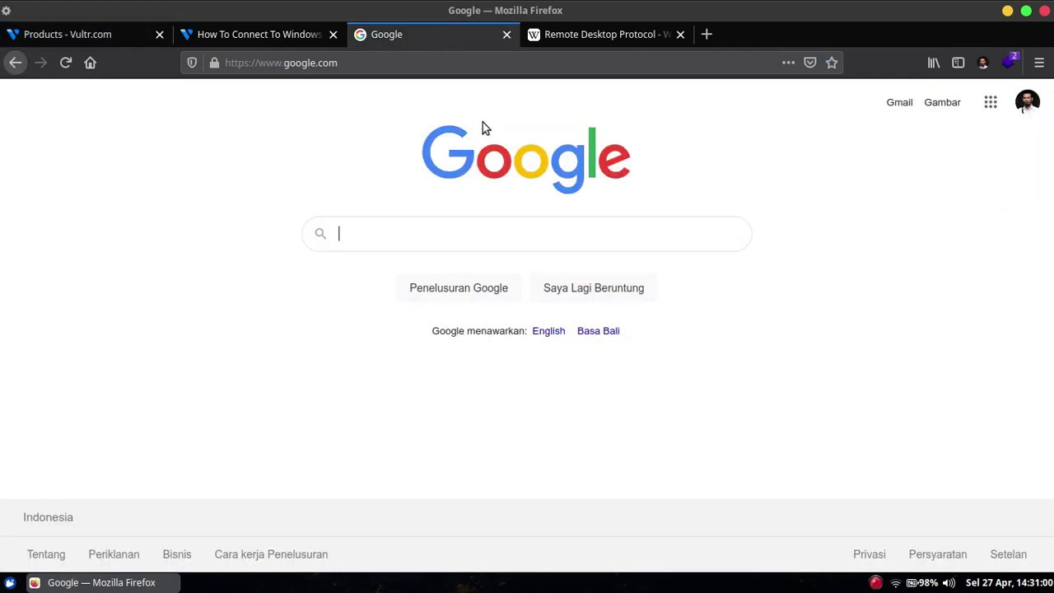
pyautogui.click(413, 231)
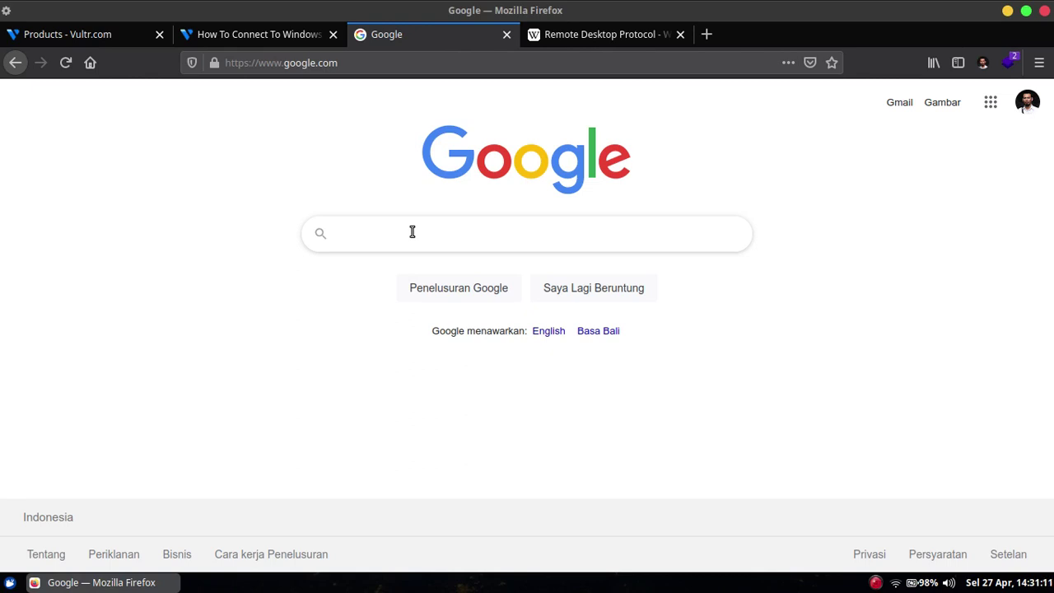
pyautogui.write('jual rdp')
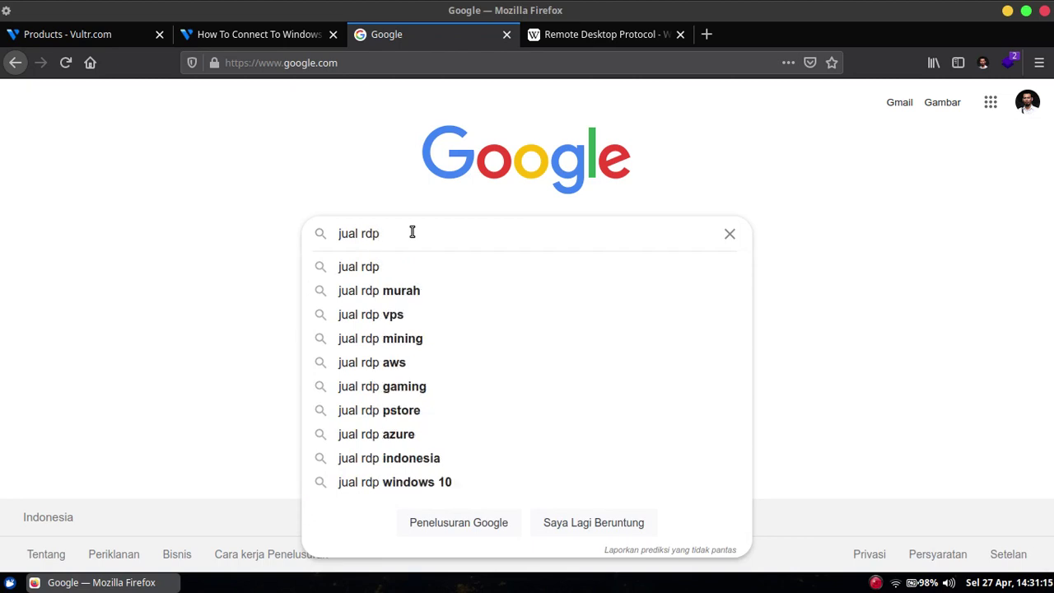
pyautogui.press('Return')
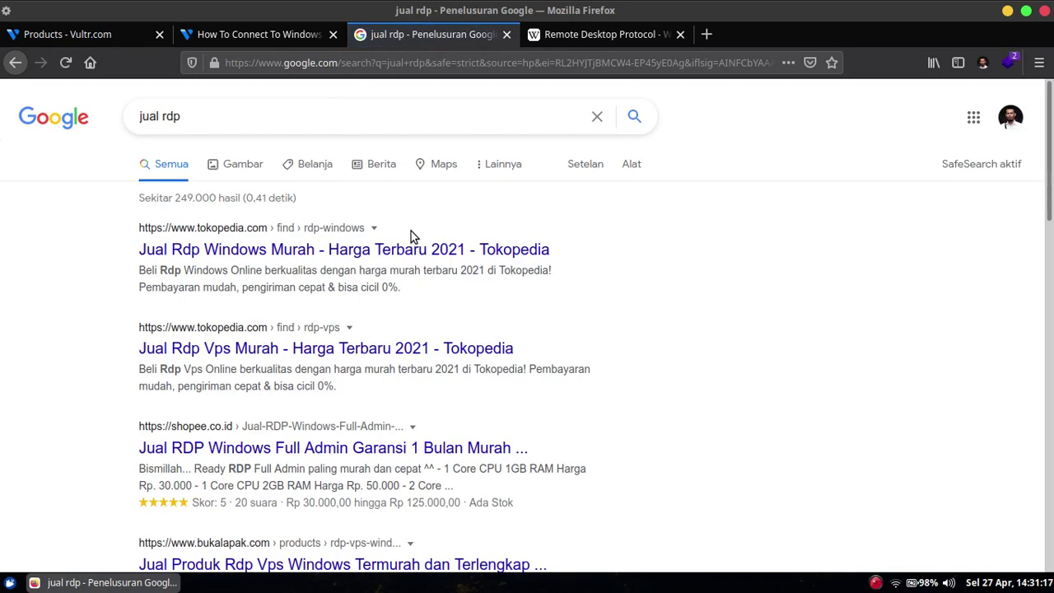
pyautogui.click(337, 120)
pyautogui.write('windows')
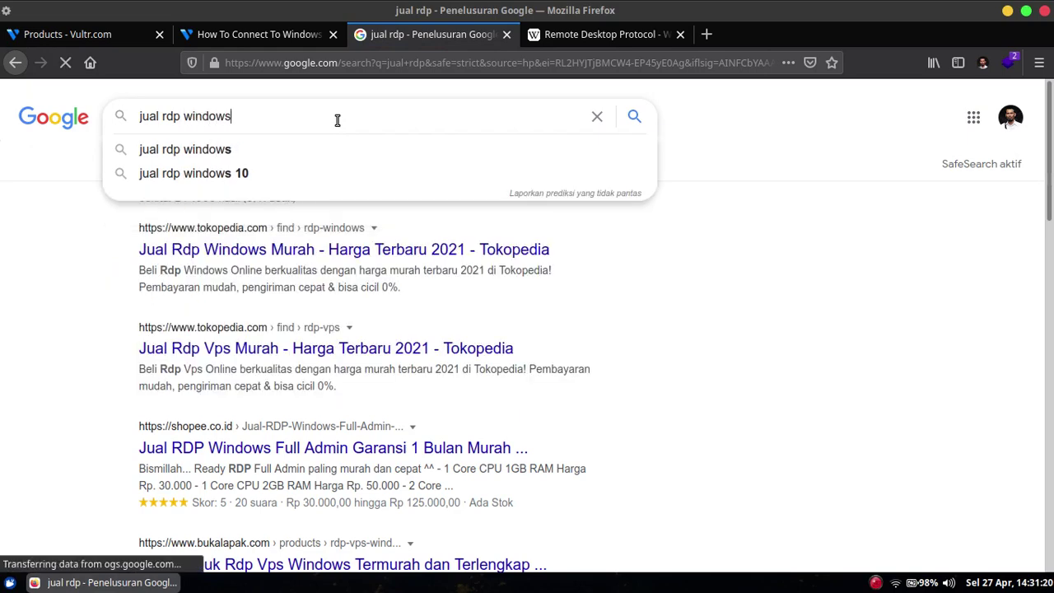
pyautogui.press('Return')
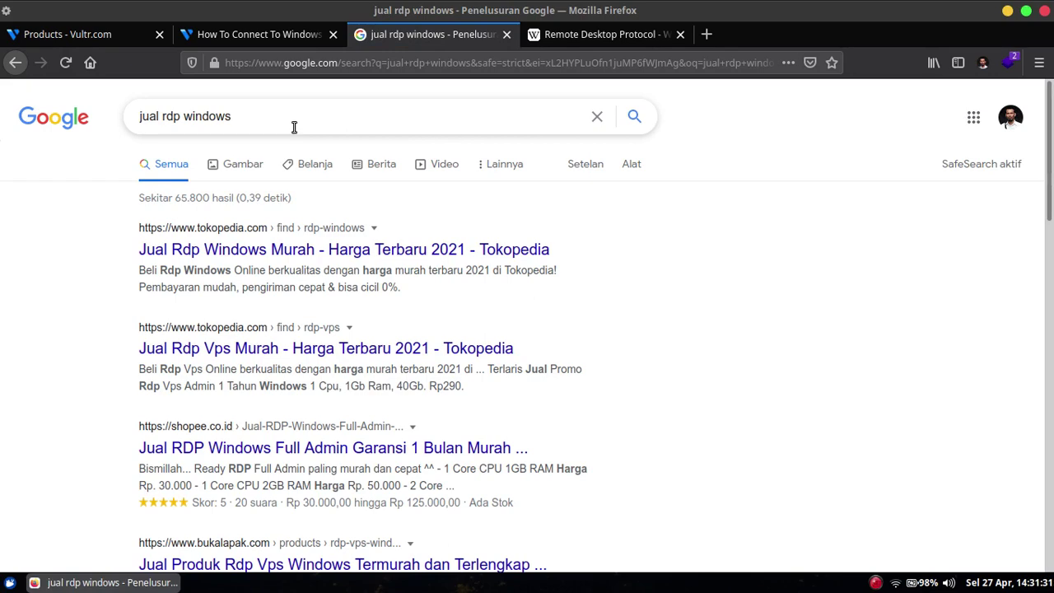
# Step: Examine the definition of RDP in the Wikipedia article on Remote Desktop Protocol
pyautogui.click(568, 34)
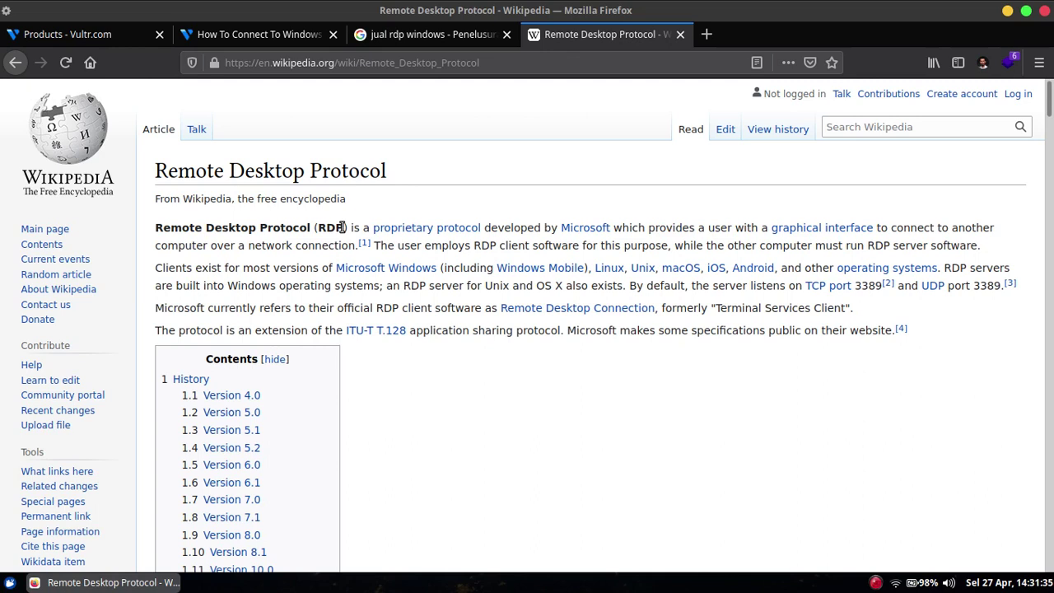
pyautogui.moveTo(343, 228); pyautogui.dragTo(281, 231)
pyautogui.click(281, 231)
# Step: Switch to Vultr, start deploying a new server and choose Singapore as its location
pyautogui.click(115, 33)
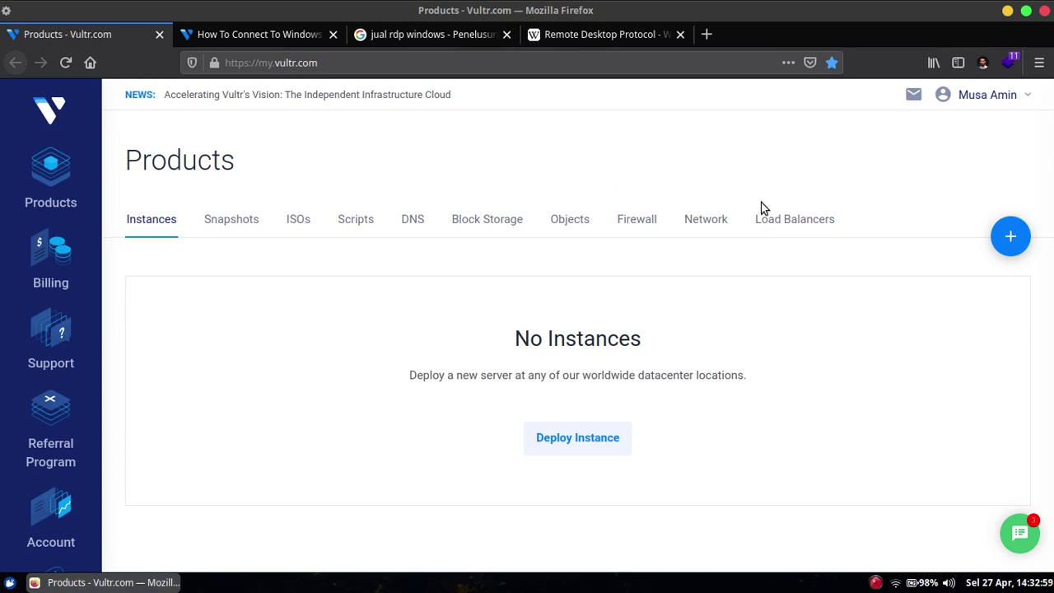
pyautogui.click(1006, 235)
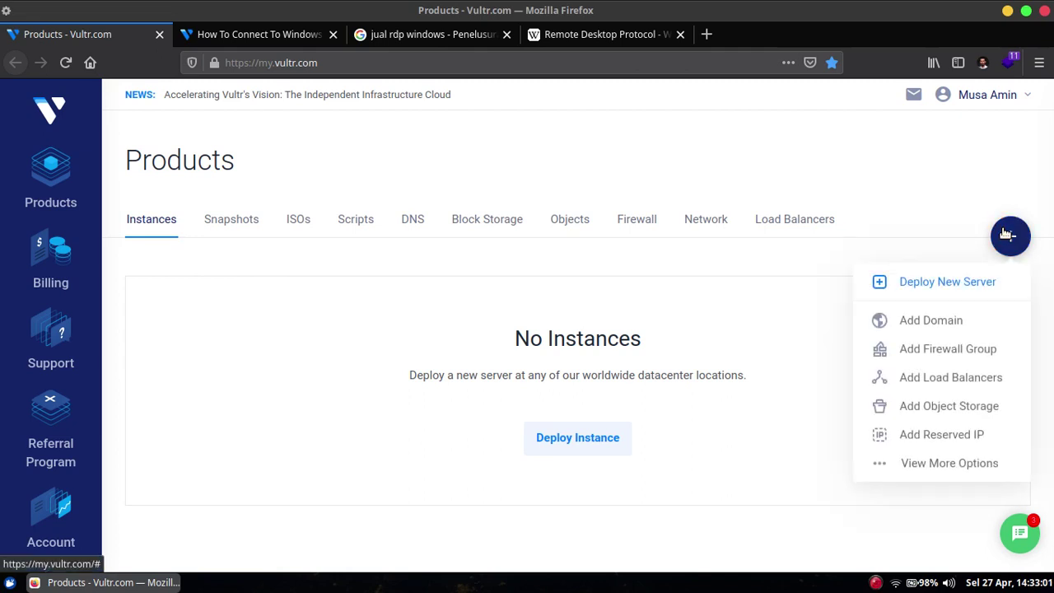
pyautogui.click(947, 286)
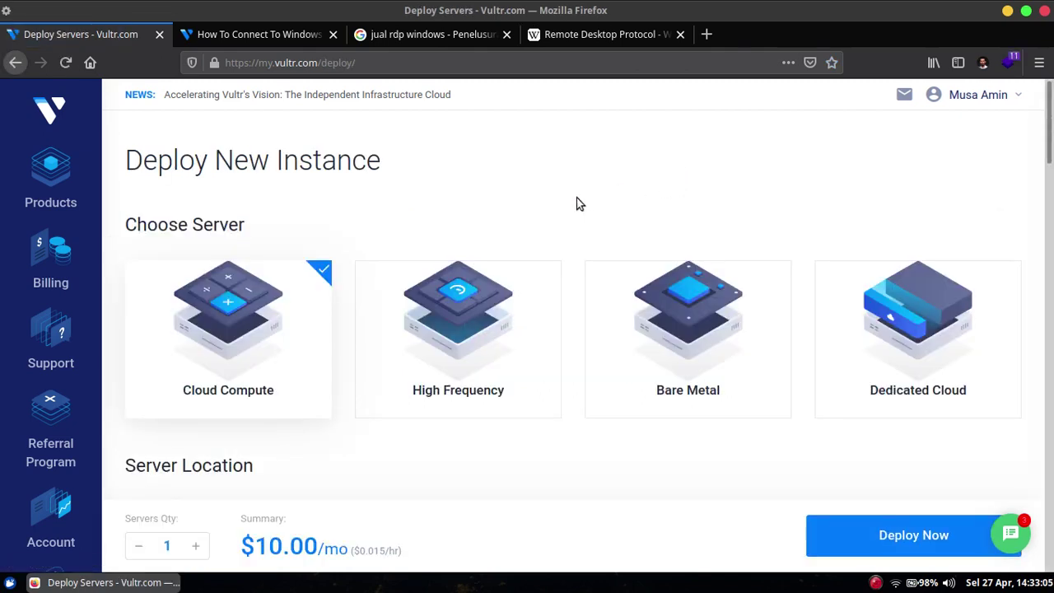
pyautogui.scroll(-3, 322, 299)
pyautogui.scroll(-1, 408, 249)
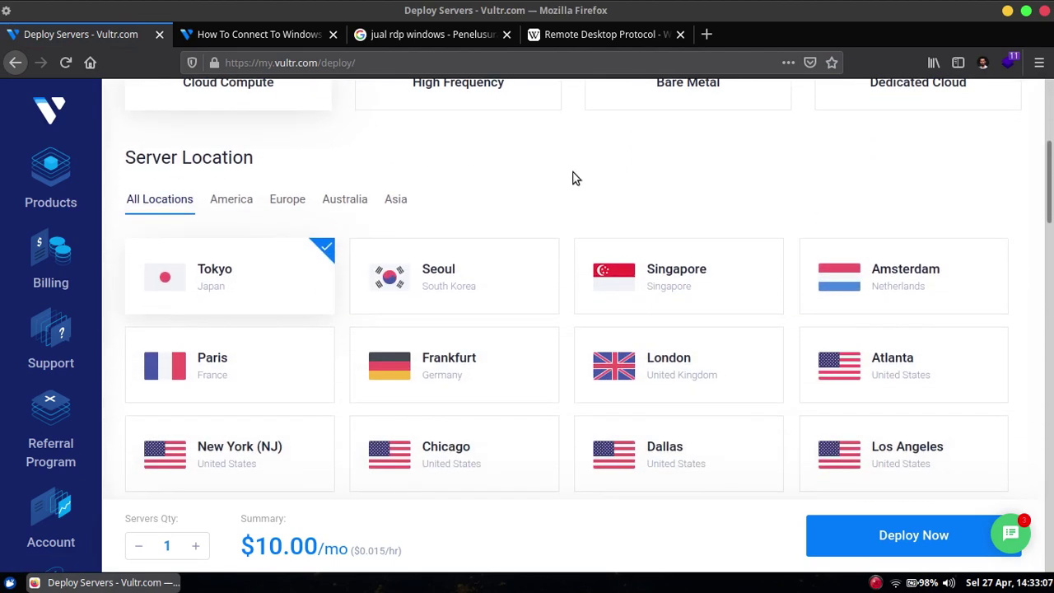
pyautogui.click(651, 261)
# Step: Choose Windows 2019 x64 as the new server's 64-bit operating system
pyautogui.scroll(-5, 633, 199)
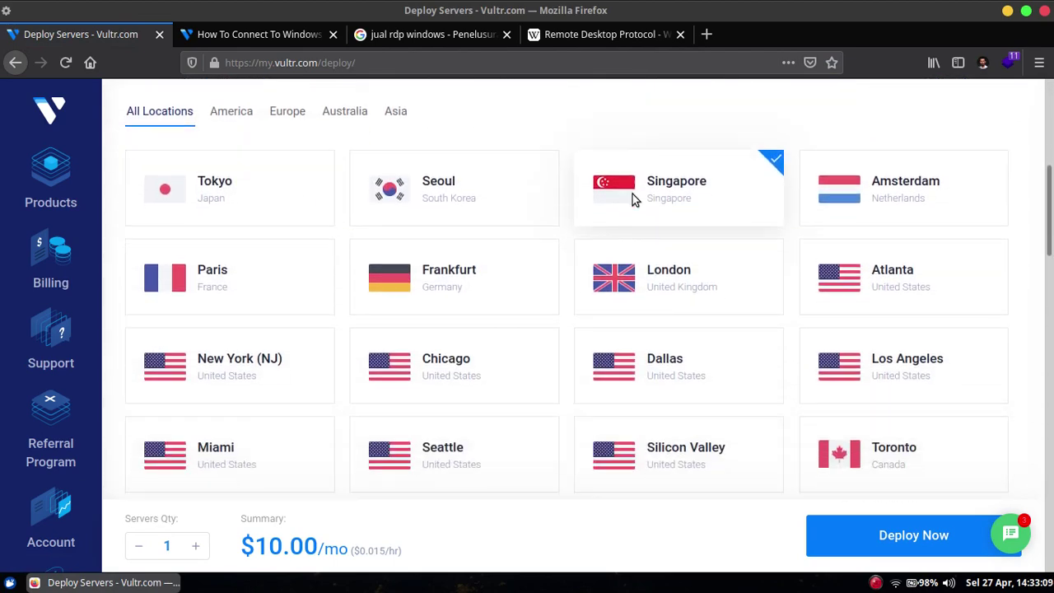
pyautogui.scroll(-1, 651, 187)
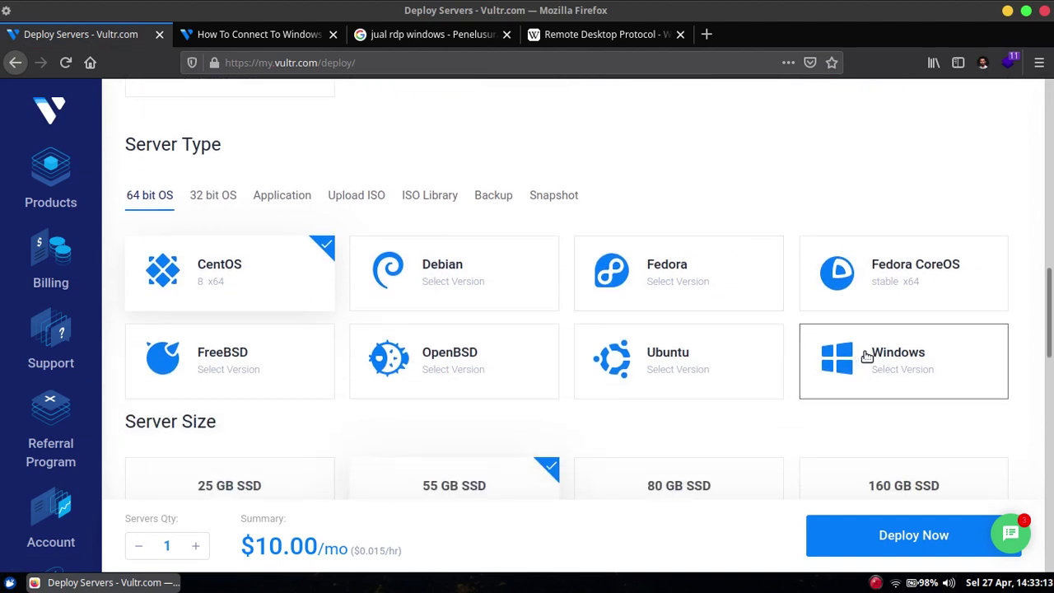
pyautogui.moveTo(867, 356)
pyautogui.scroll(-1, 929, 330)
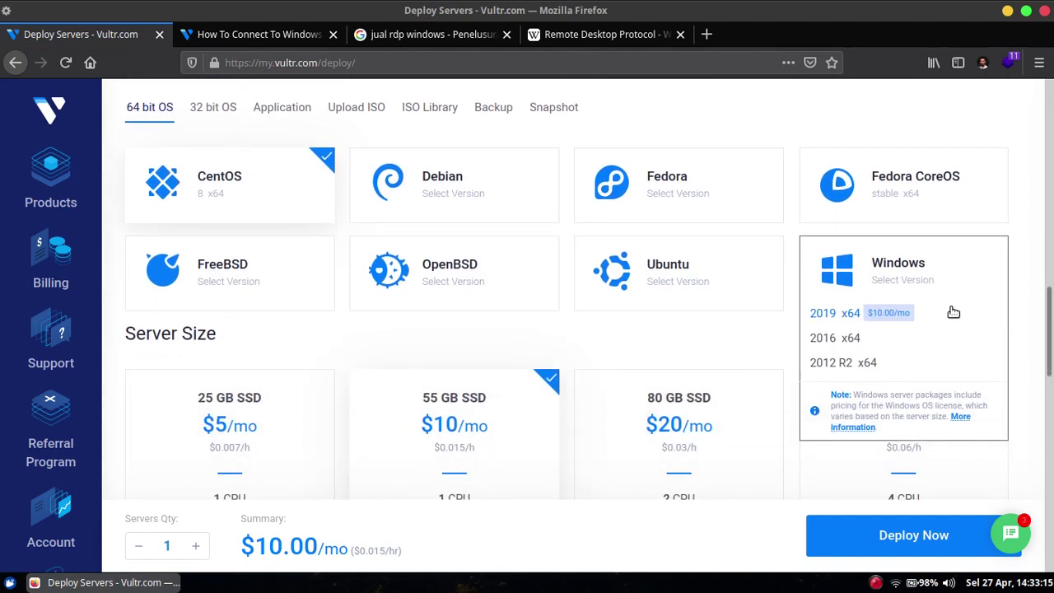
pyautogui.click(834, 316)
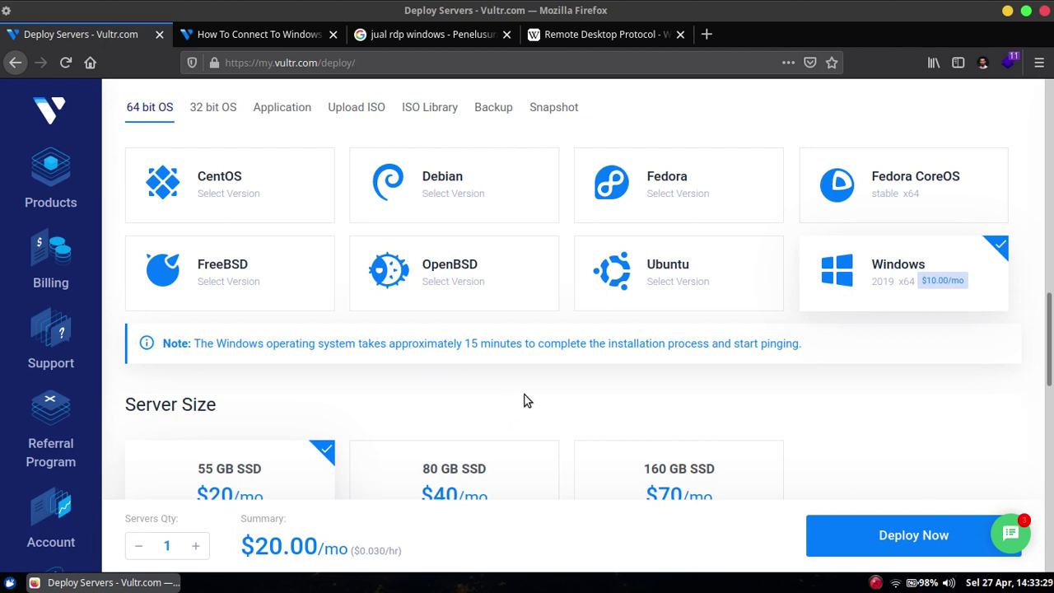
# Step: Set the server hostname and label to "windows" and deploy the server
pyautogui.scroll(-4, 794, 308)
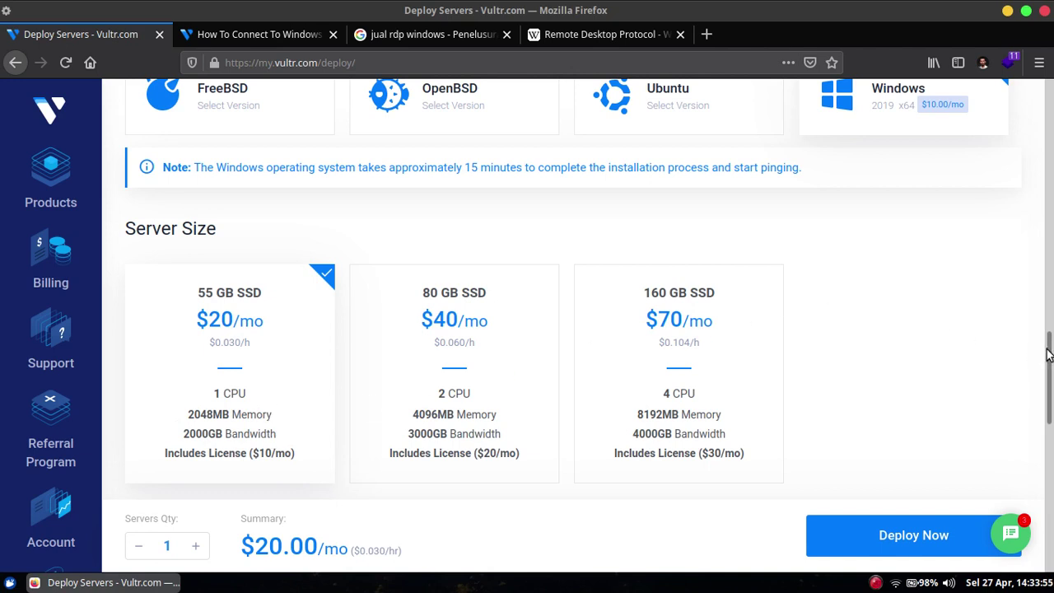
pyautogui.moveTo(1050, 355); pyautogui.dragTo(1051, 492)
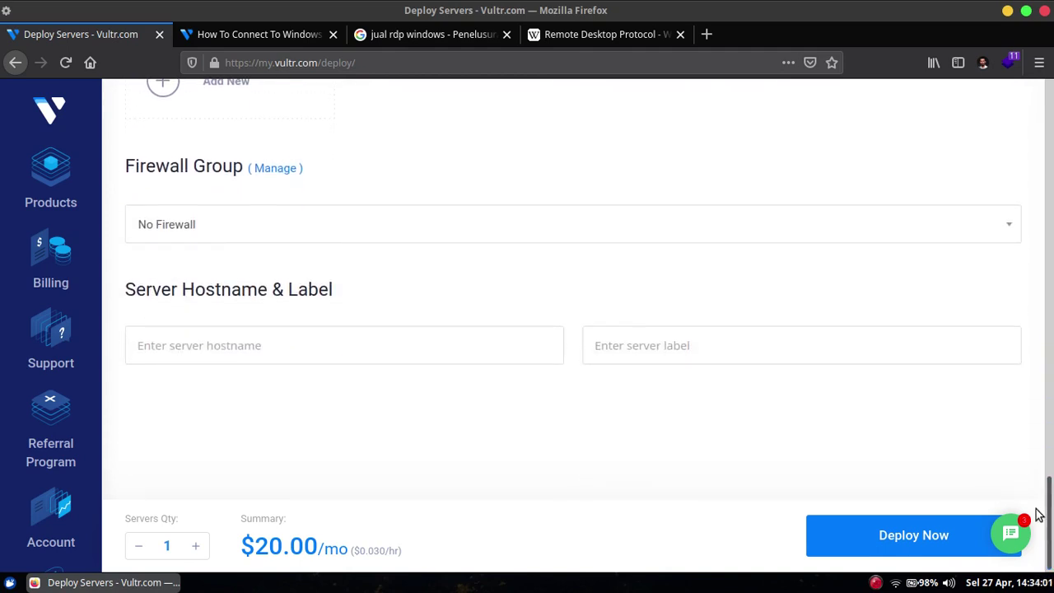
pyautogui.click(472, 350)
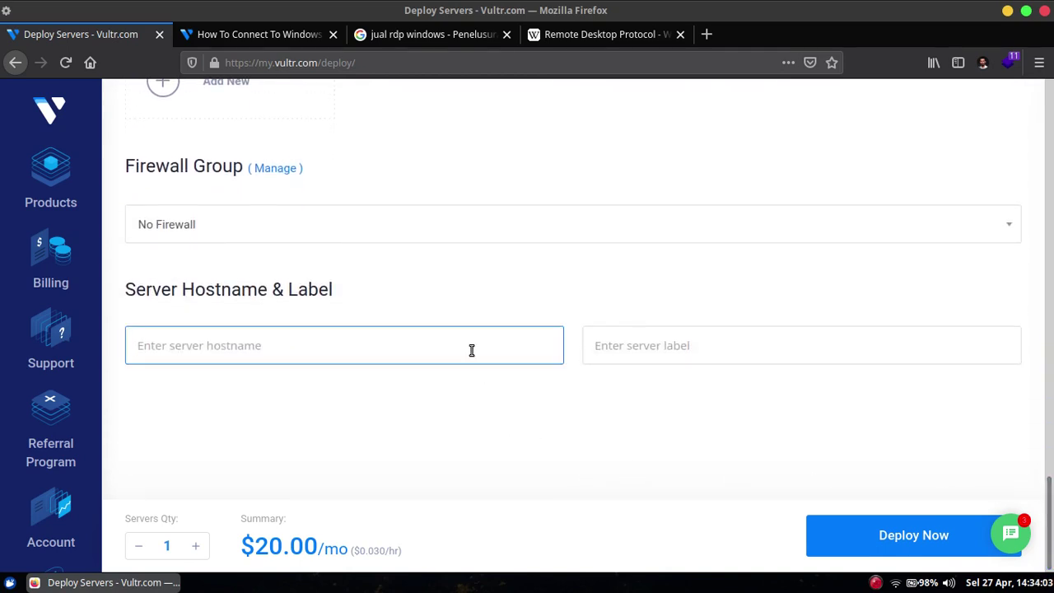
pyautogui.write('windows')
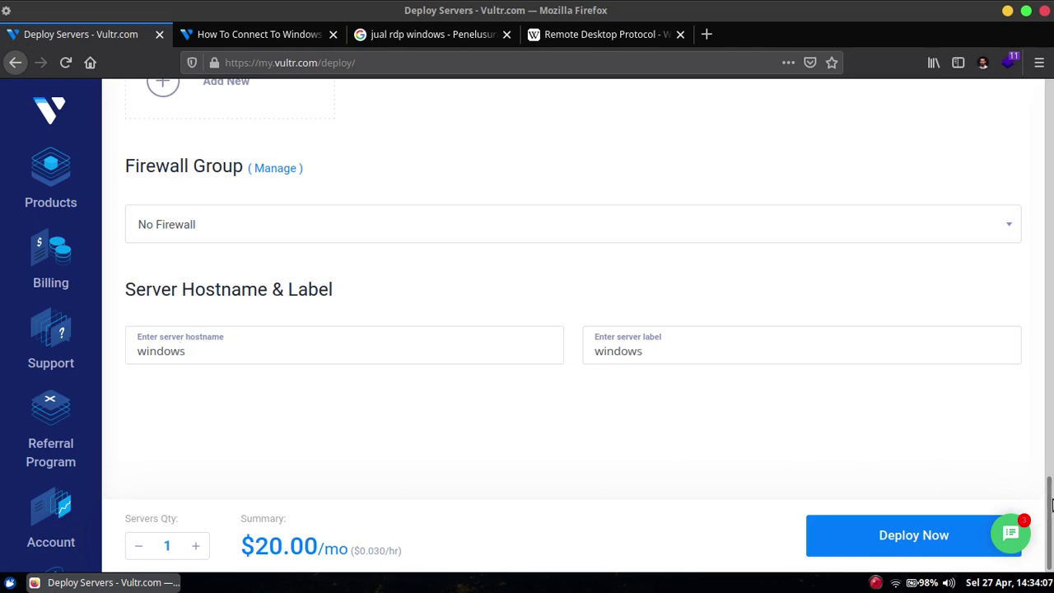
pyautogui.click(858, 533)
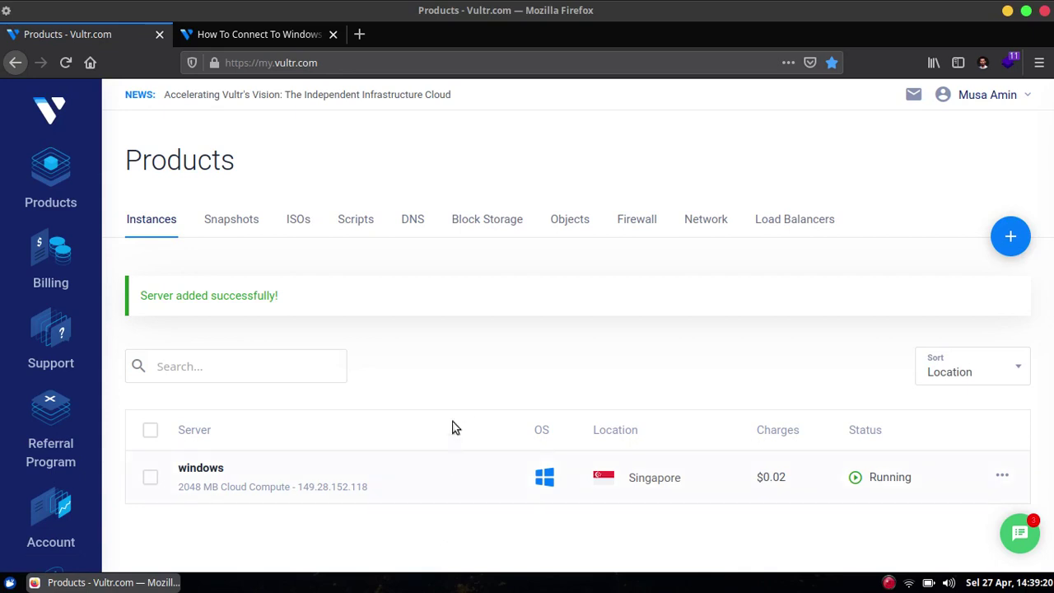
# Step: Open the details of the windows server and review its overview, including IP address, username and hardware specifications
pyautogui.click(222, 480)
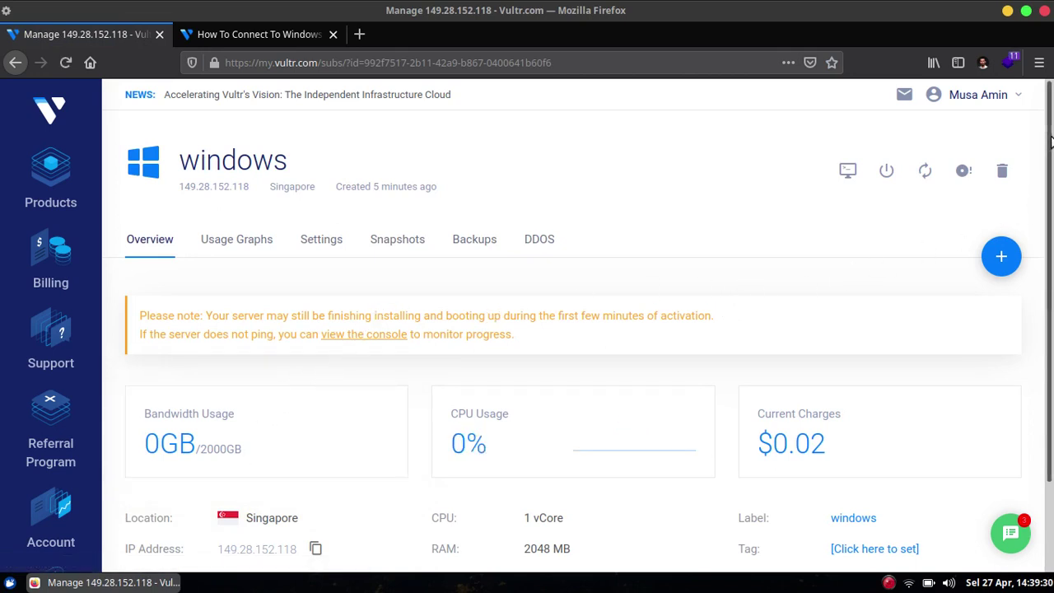
pyautogui.scroll(-2, 1051, 140)
pyautogui.scroll(2, 806, 232)
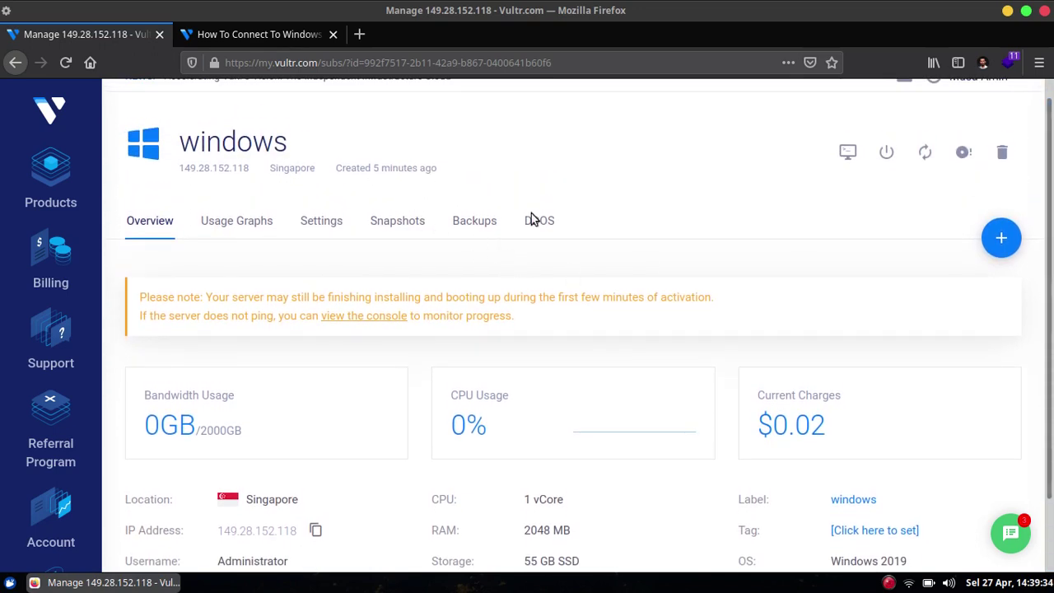
pyautogui.scroll(-2, 1052, 342)
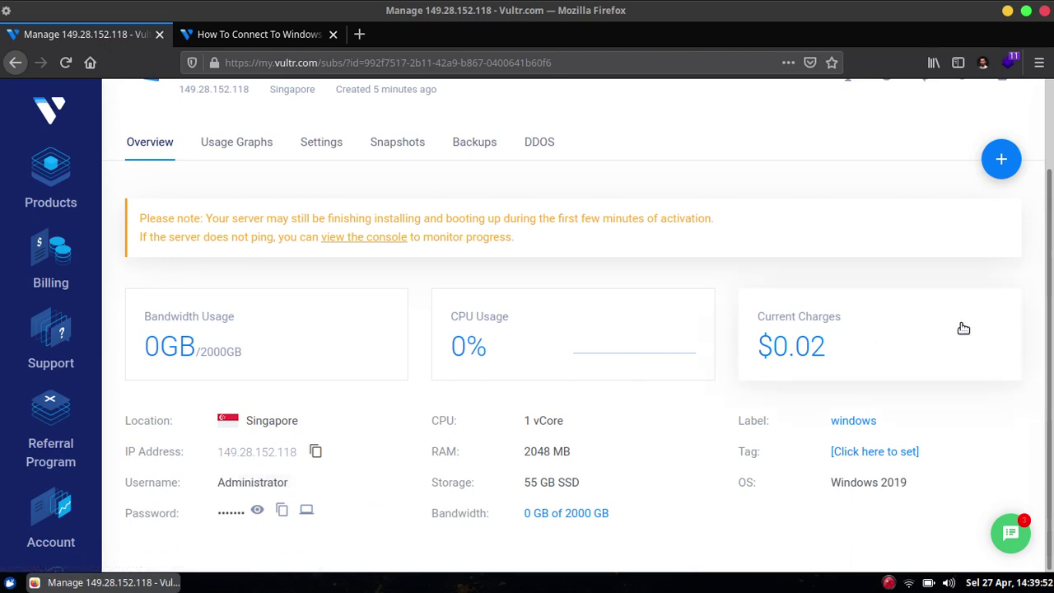
pyautogui.scroll(2, 1052, 346)
pyautogui.scroll(3, 1052, 346)
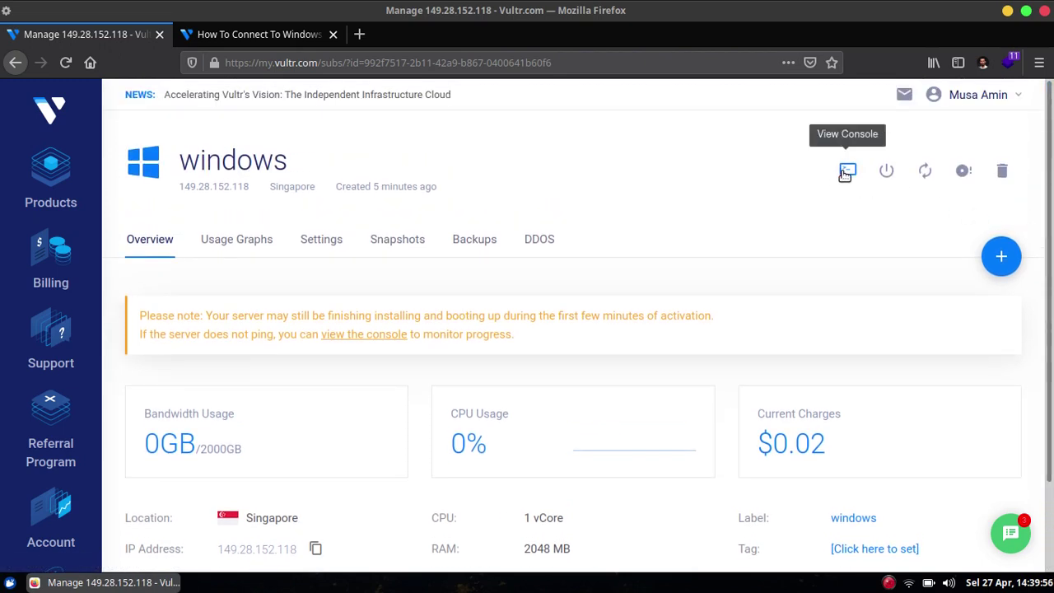
# Step: Open the windows server's console in a maximized window and monitor the Windows setup
pyautogui.click(847, 171)
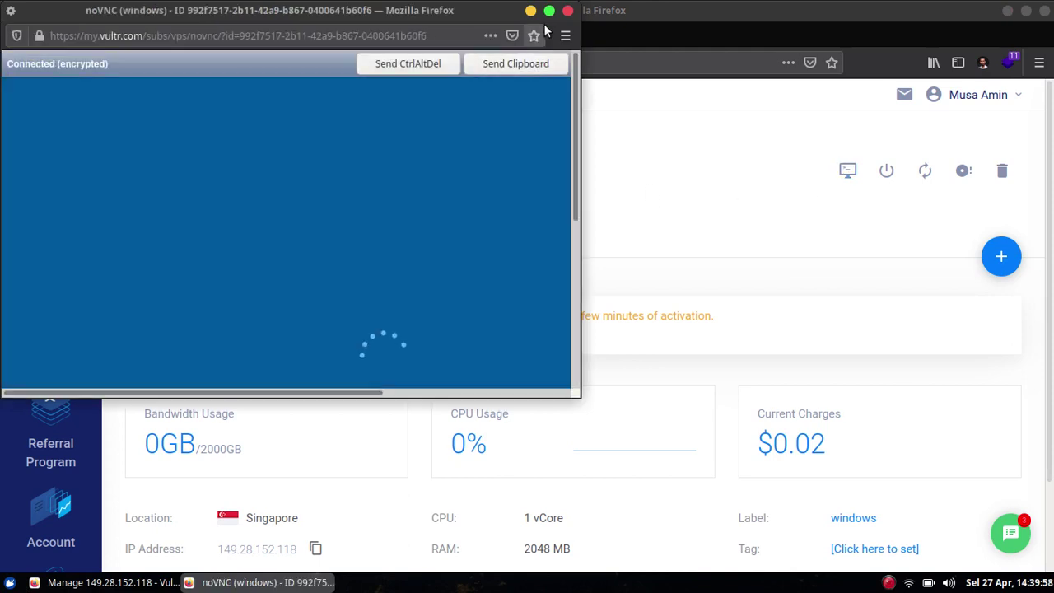
pyautogui.click(549, 11)
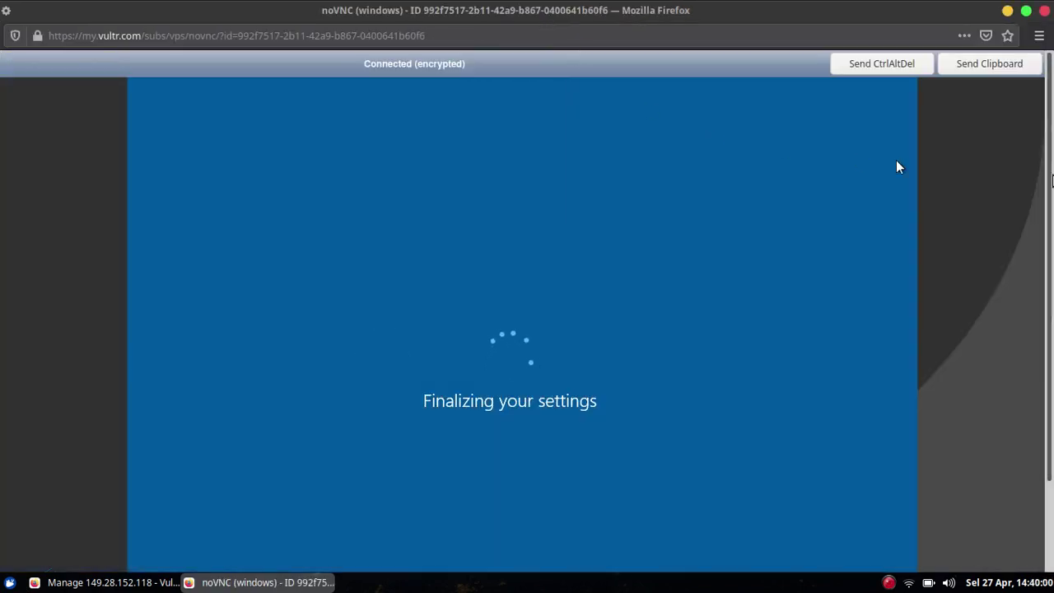
pyautogui.scroll(-2, 898, 167)
pyautogui.scroll(2, 899, 167)
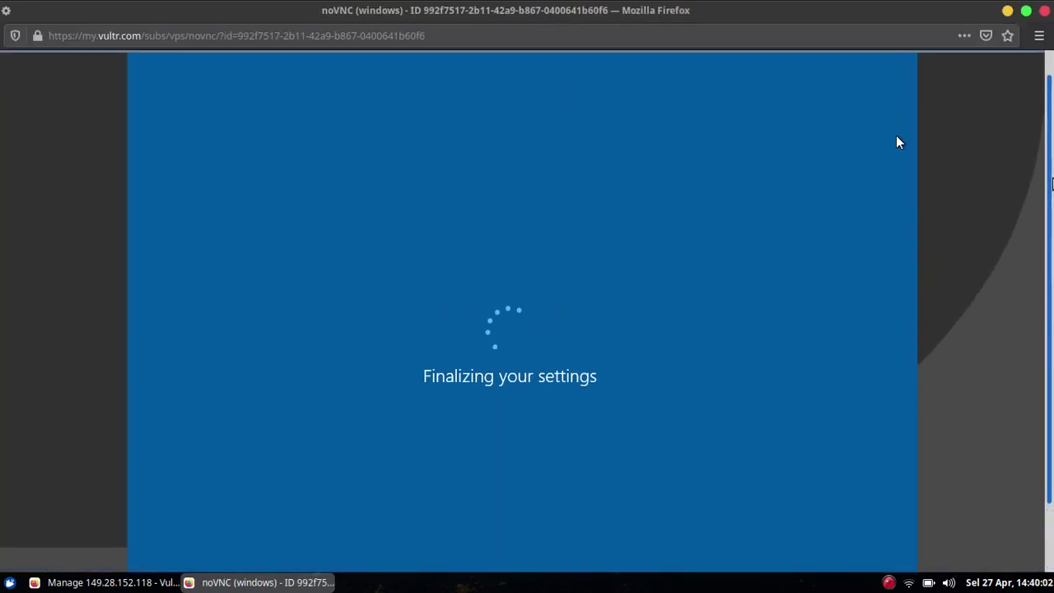
pyautogui.scroll(1, 898, 152)
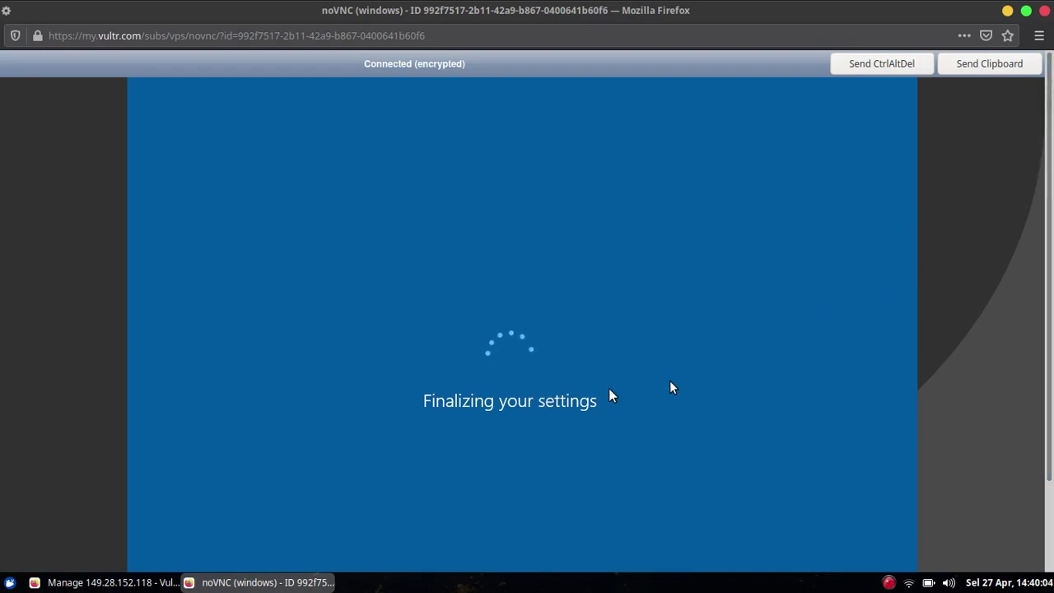
pyautogui.moveTo(1052, 153); pyautogui.dragTo(1052, 220)
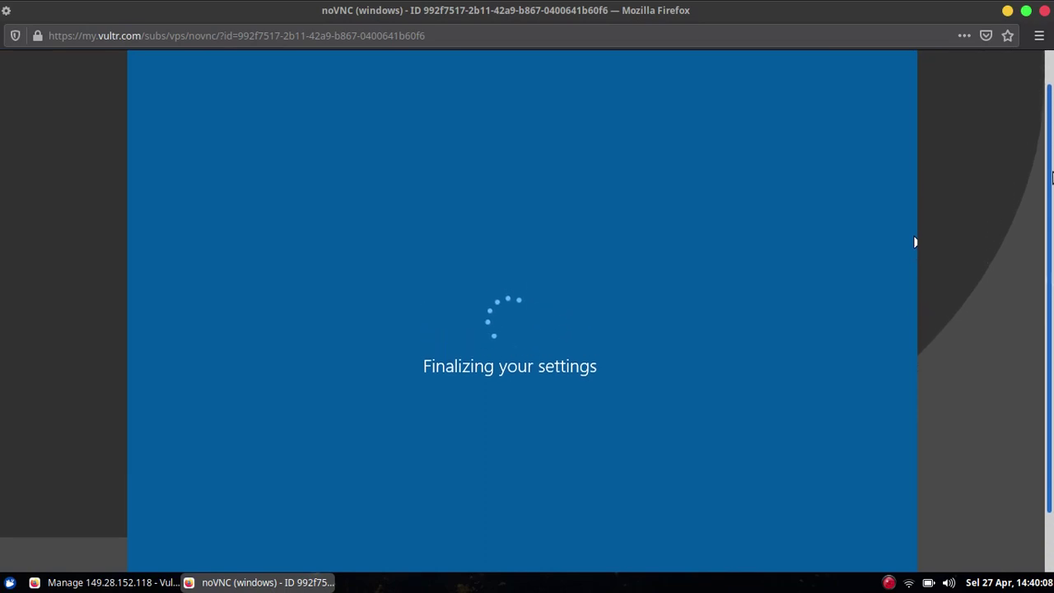
pyautogui.scroll(1, 1052, 221)
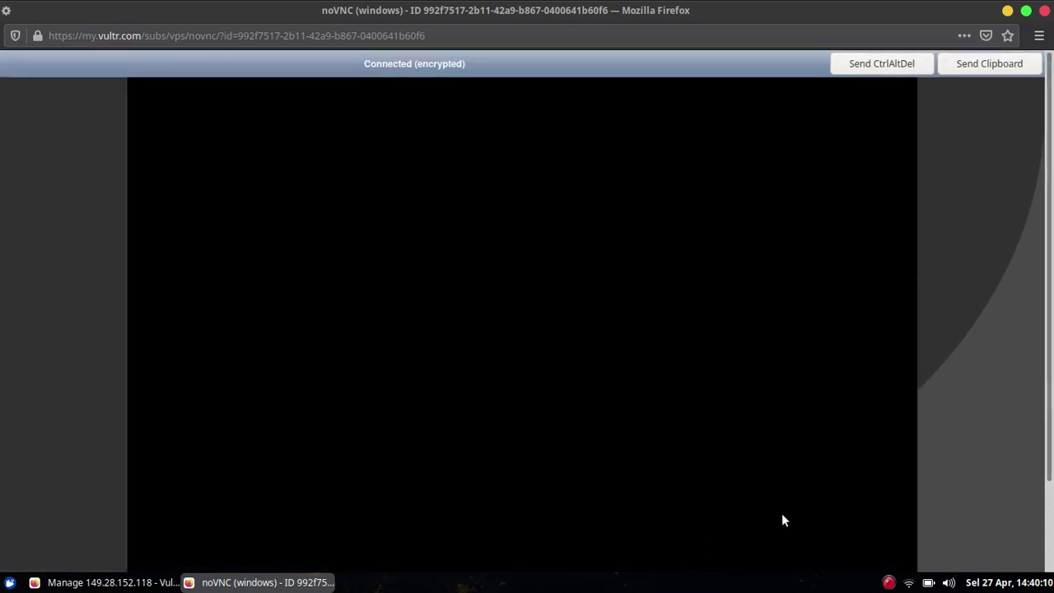
pyautogui.scroll(-1, 1052, 296)
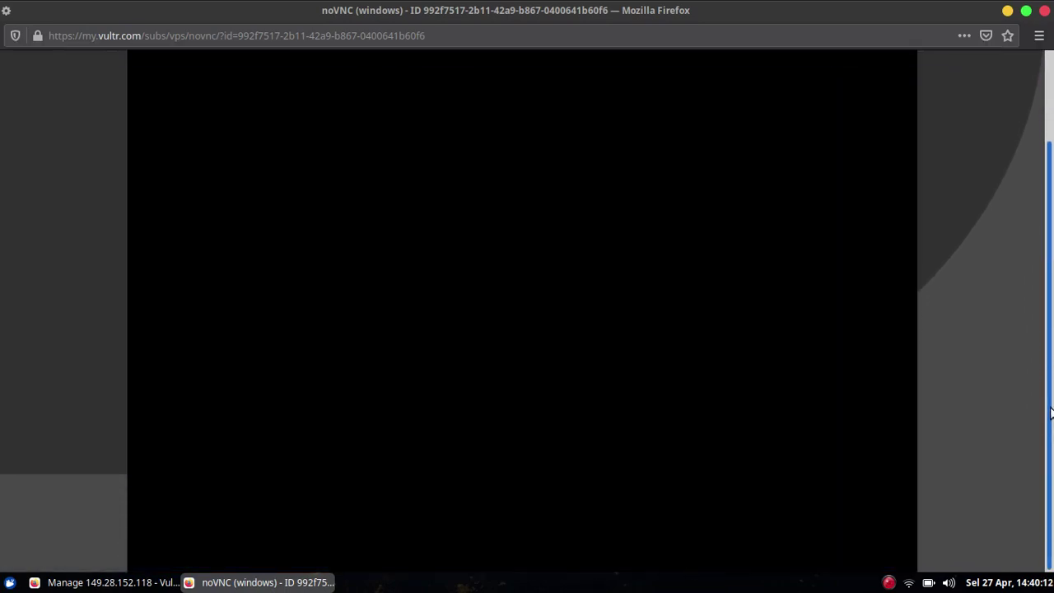
pyautogui.moveTo(1052, 354); pyautogui.dragTo(1052, 260)
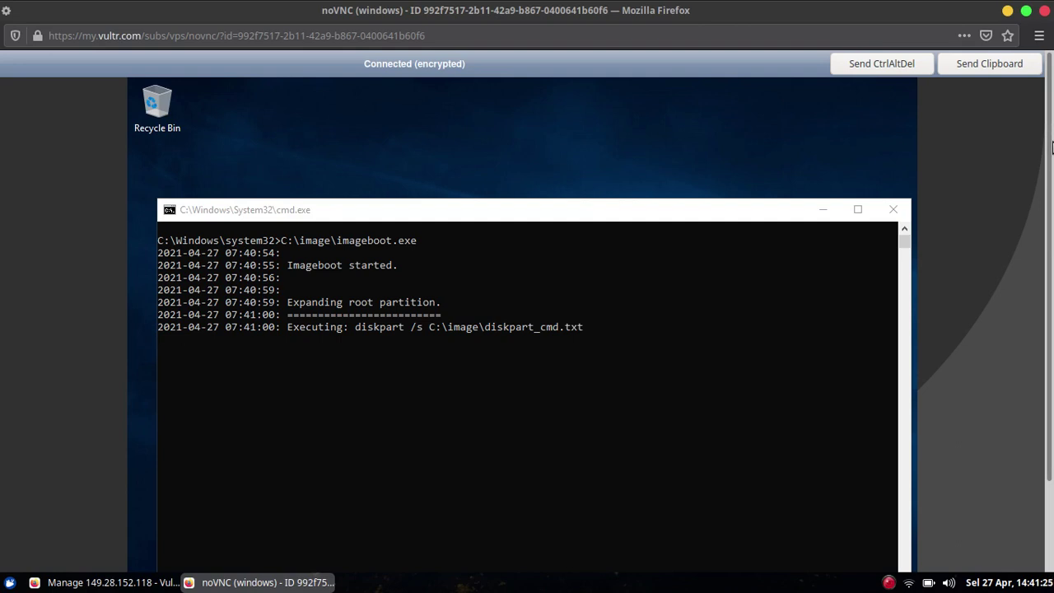
# Step: Opt out of showing the Windows Admin Center message again in the remote Server Manager
pyautogui.moveTo(1052, 147); pyautogui.dragTo(1052, 113)
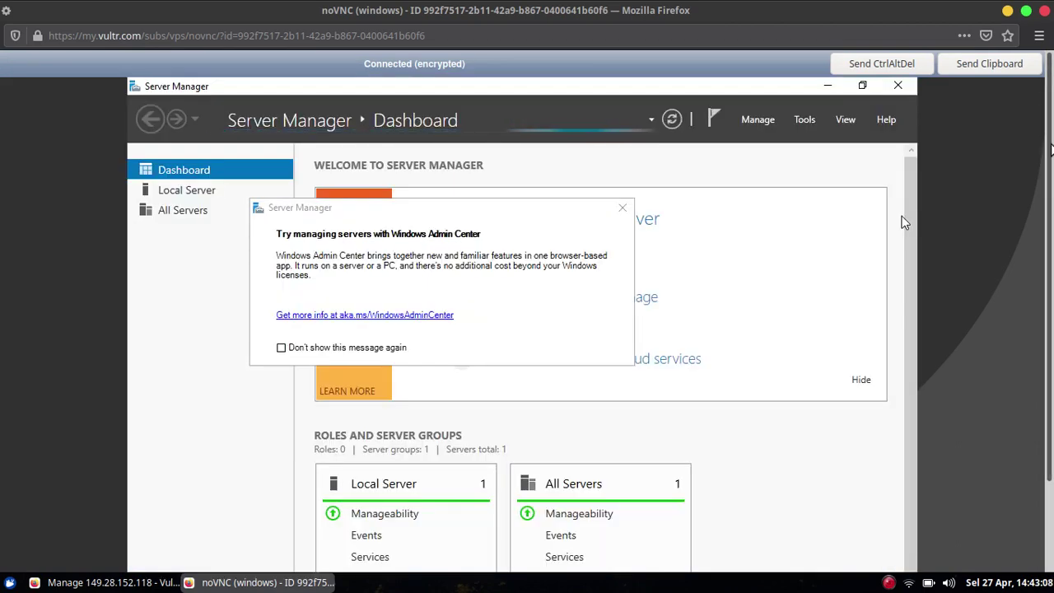
pyautogui.moveTo(1053, 140)
pyautogui.mouseDown()
pyautogui.moveTo(1053, 239)
pyautogui.moveTo(1053, 142)
pyautogui.mouseUp()
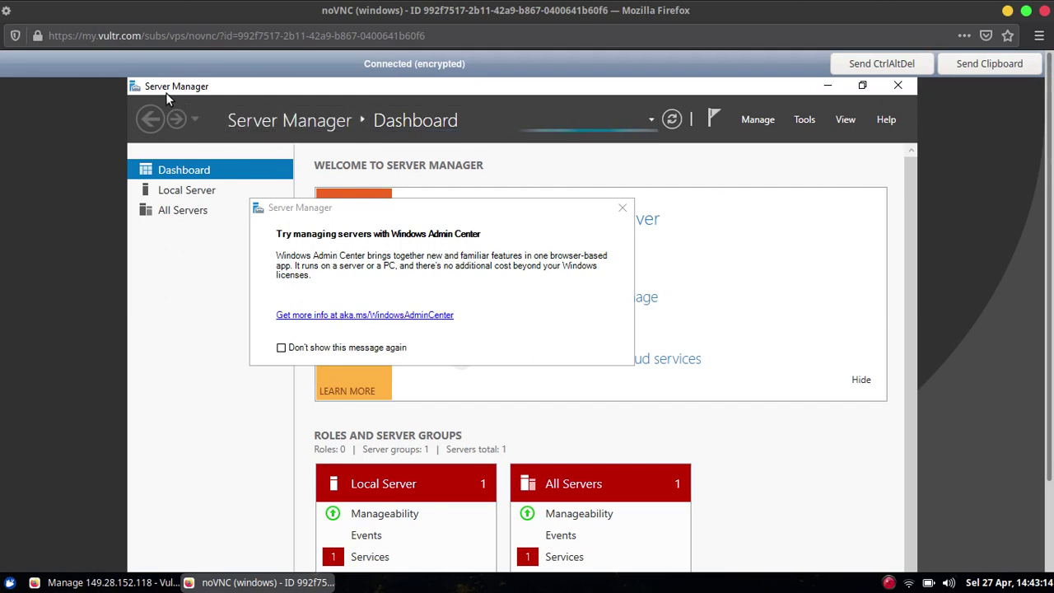
pyautogui.click(340, 349)
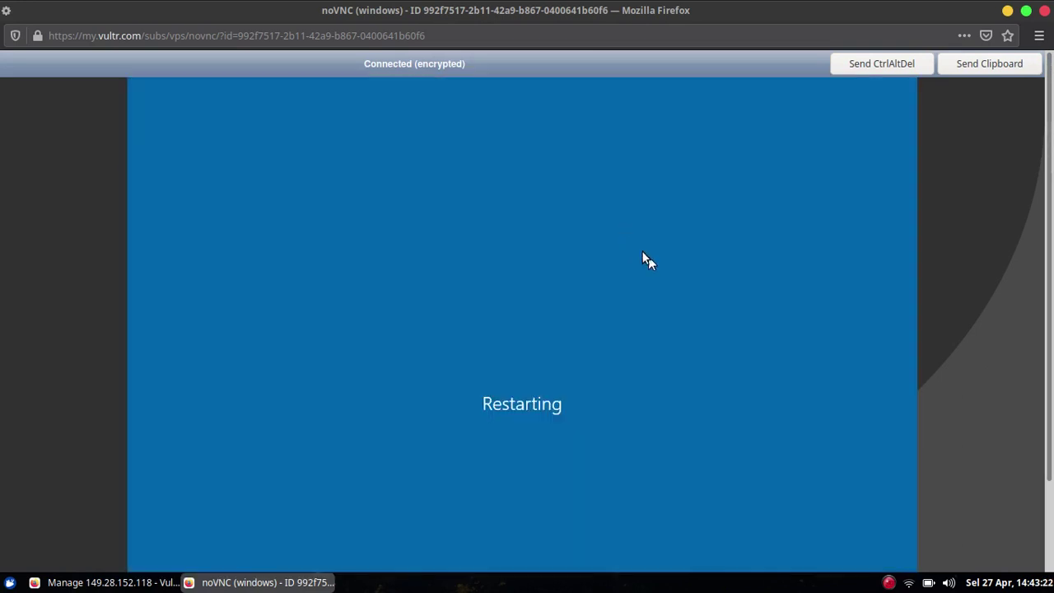
# Step: Unlock the restarted Windows server's lock screen in the console to bring up the Administrator sign-in
pyautogui.scroll(-1, 1052, 214)
pyautogui.scroll(-2, 1052, 214)
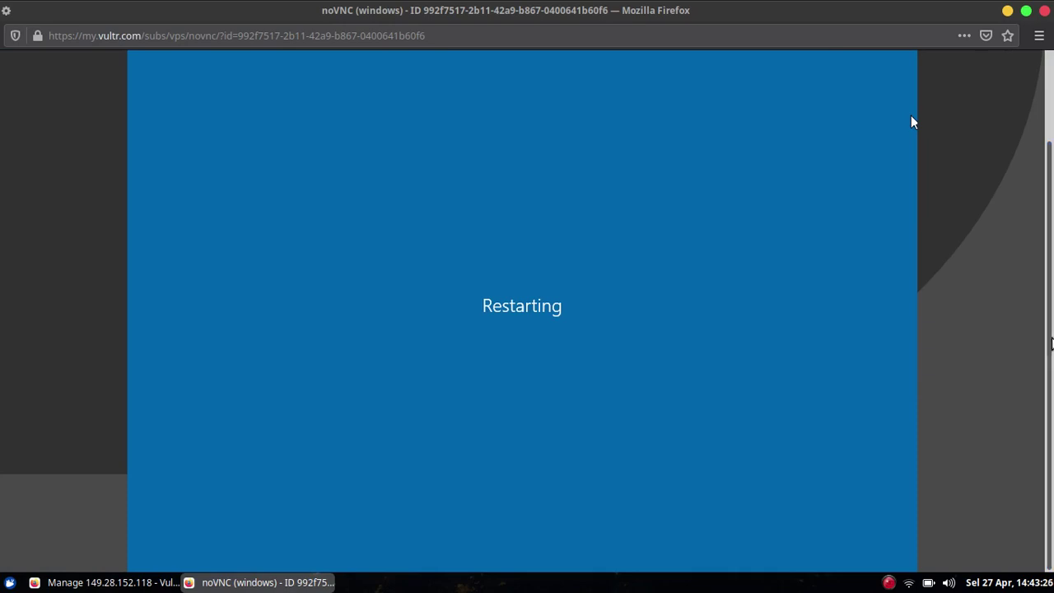
pyautogui.moveTo(1052, 344); pyautogui.dragTo(1052, 198)
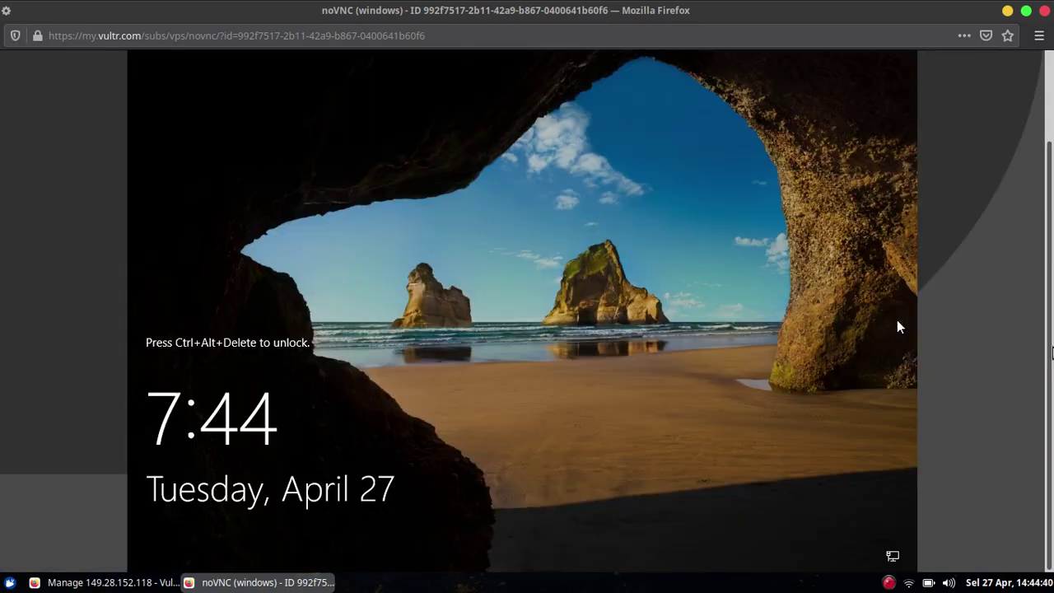
pyautogui.moveTo(1052, 352); pyautogui.dragTo(1052, 404)
pyautogui.scroll(2, 899, 327)
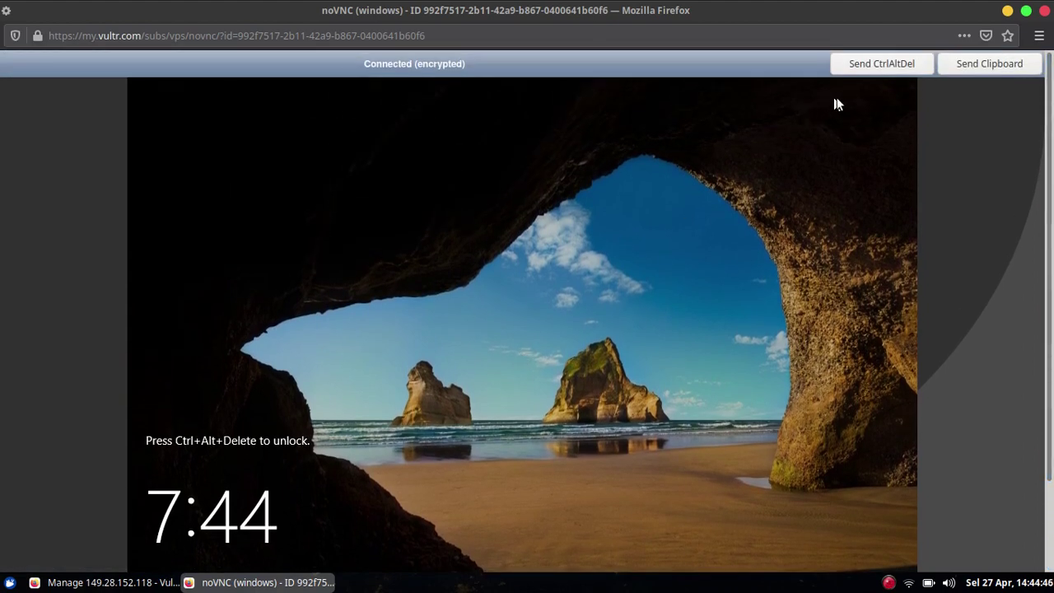
pyautogui.click(879, 70)
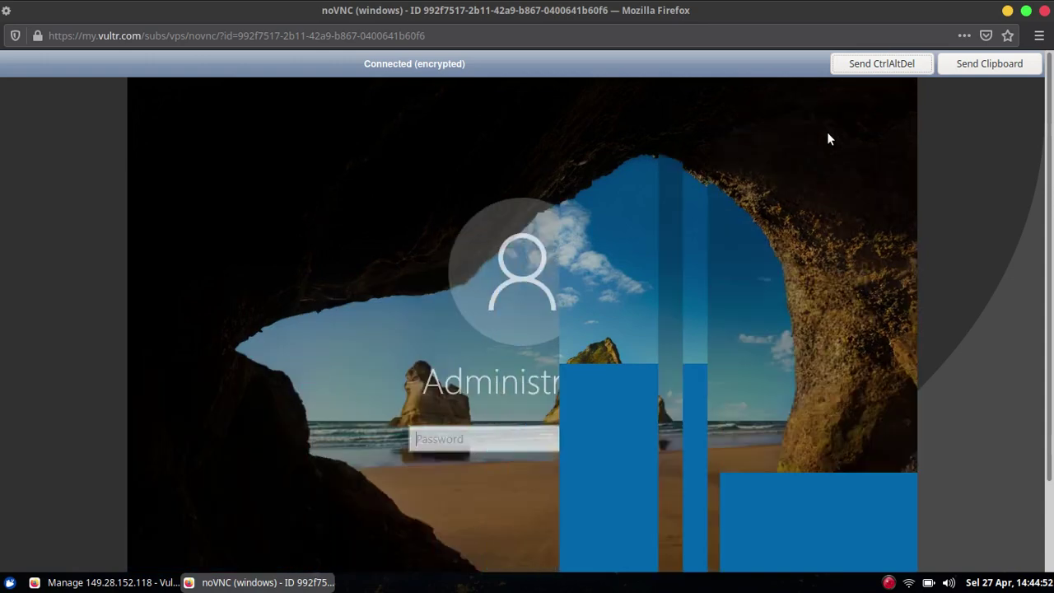
pyautogui.scroll(-2, 911, 152)
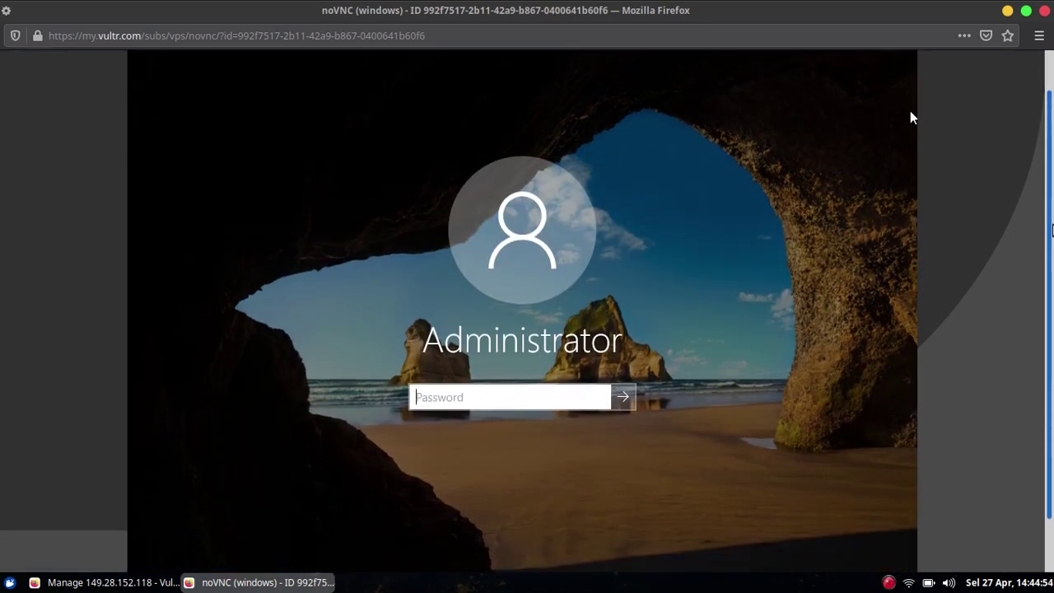
# Step: Switch to the windows server's Vultr overview and copy its password
pyautogui.click(116, 584)
pyautogui.scroll(-3, 396, 428)
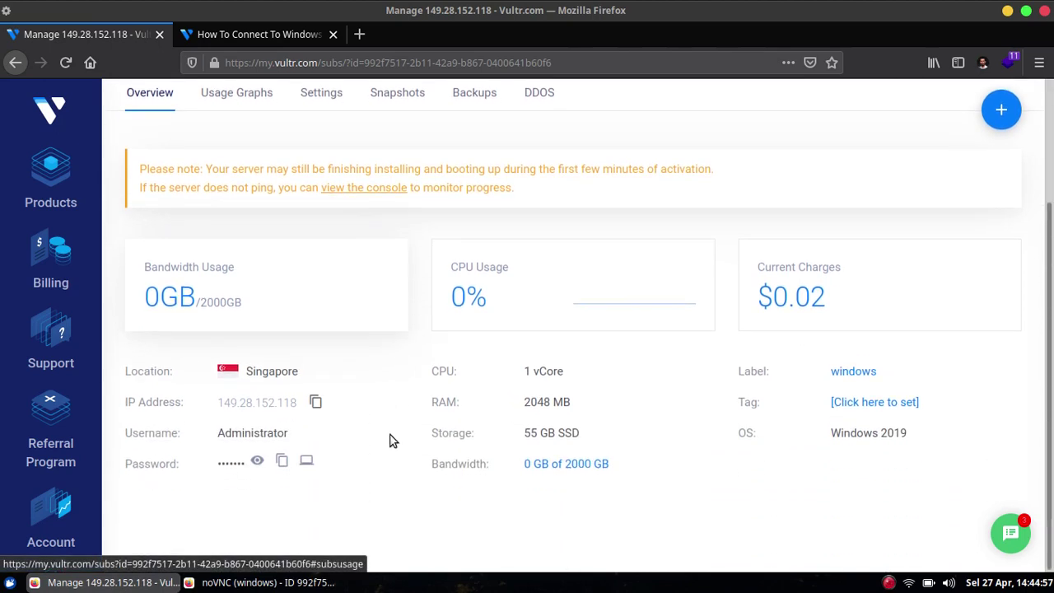
pyautogui.click(281, 466)
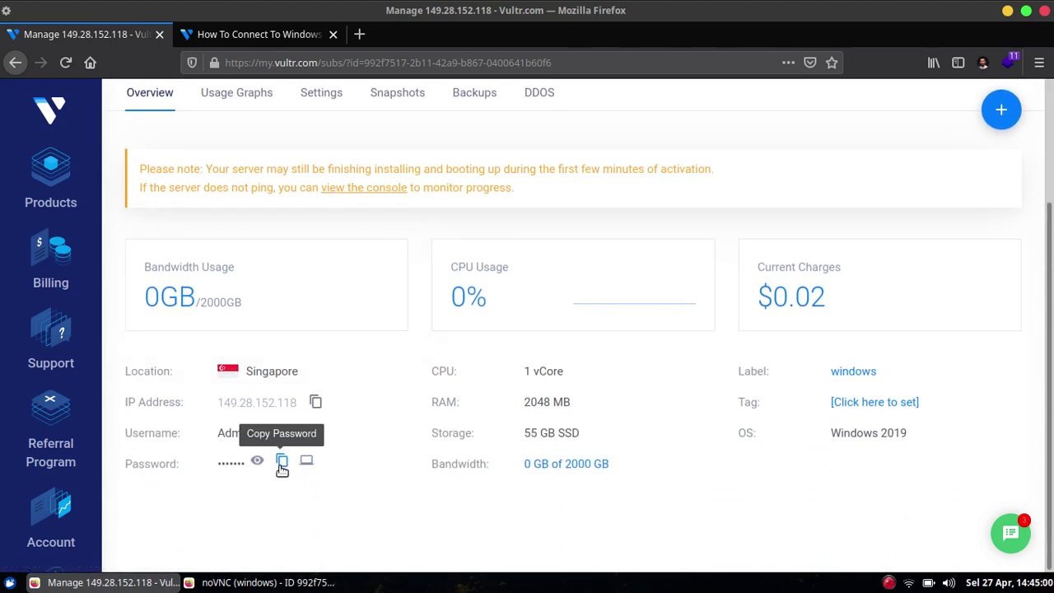
# Step: Send the copied account password to the noVNC console and sign in to Windows as Administrator
pyautogui.click(261, 583)
pyautogui.scroll(3, 1050, 247)
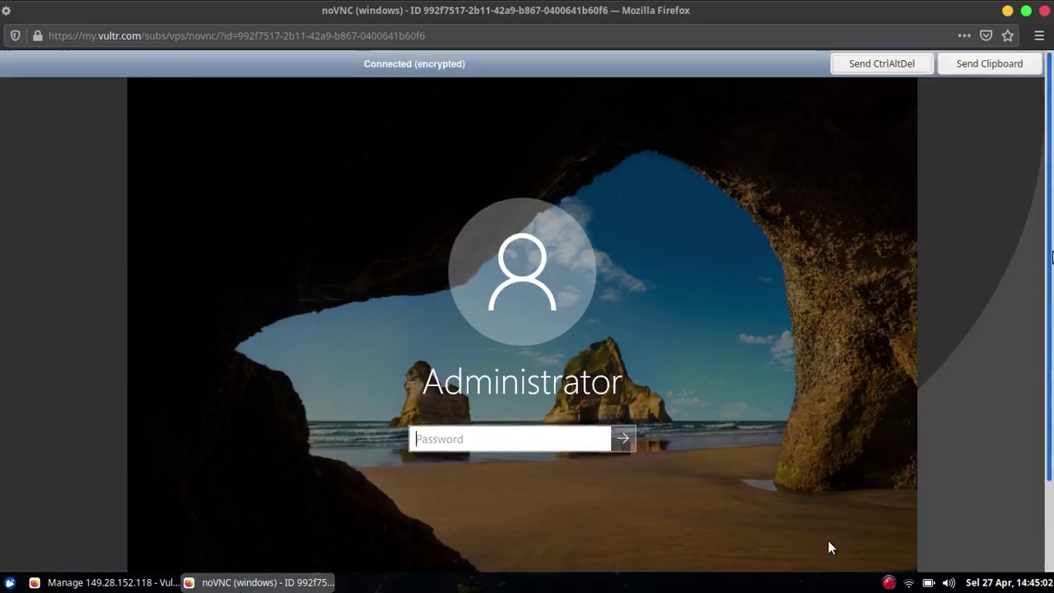
pyautogui.click(990, 70)
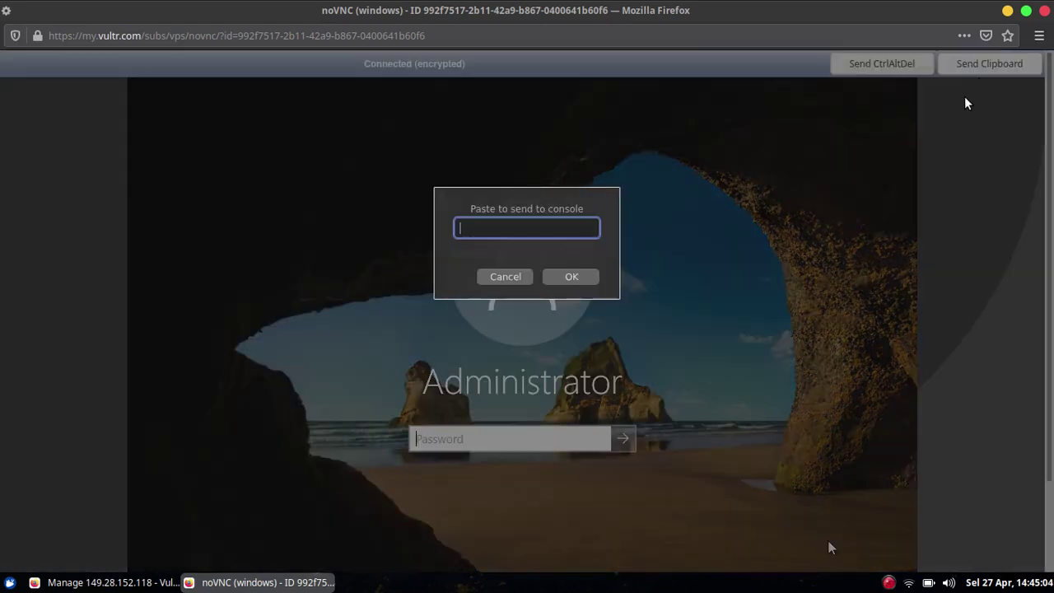
pyautogui.hotkey('ctrl', 'v')
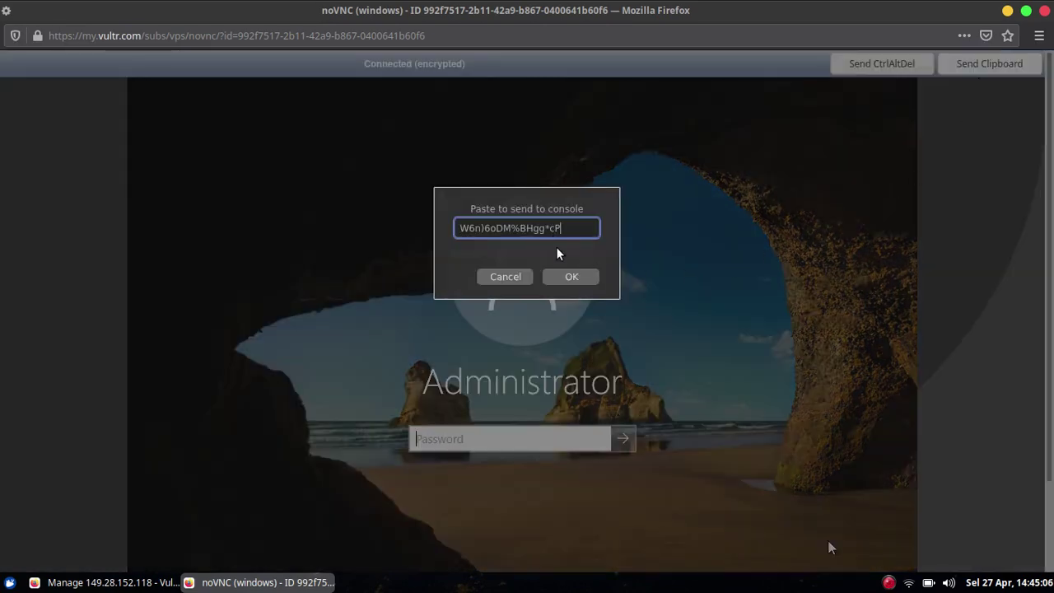
pyautogui.click(566, 280)
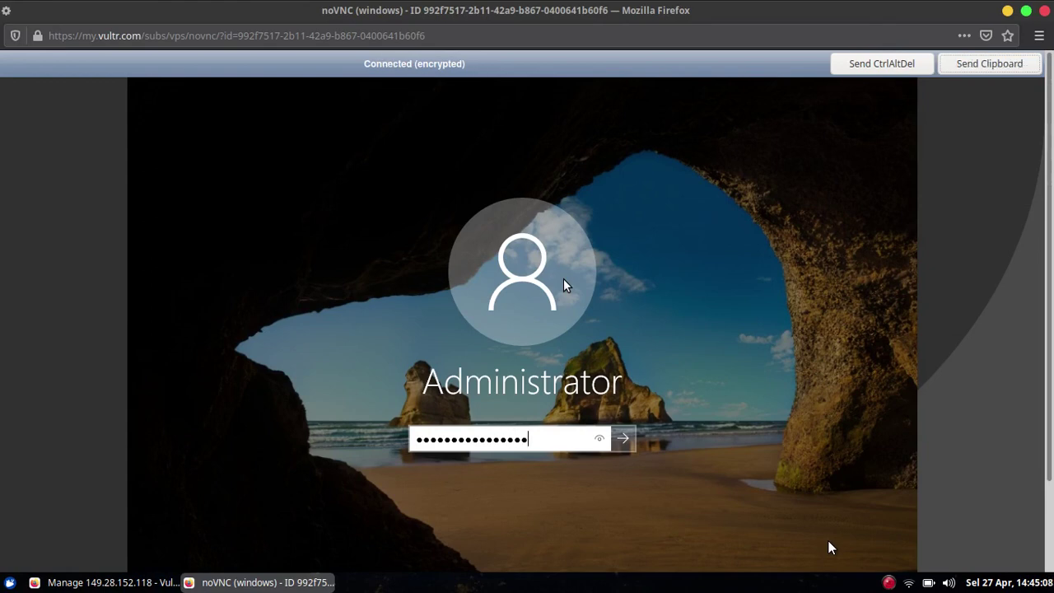
pyautogui.click(623, 439)
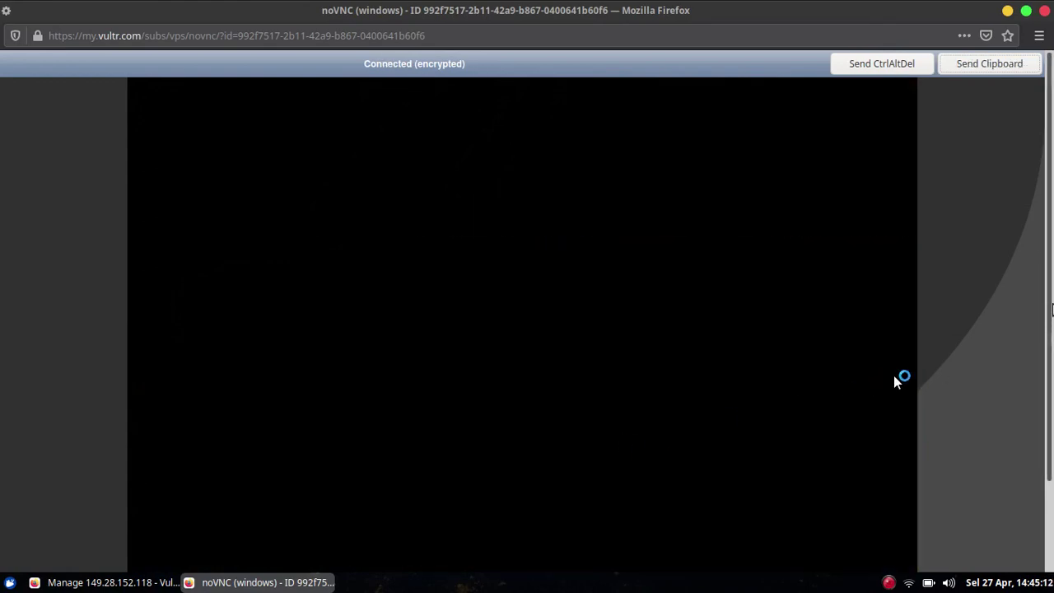
pyautogui.moveTo(1046, 277); pyautogui.dragTo(1052, 373)
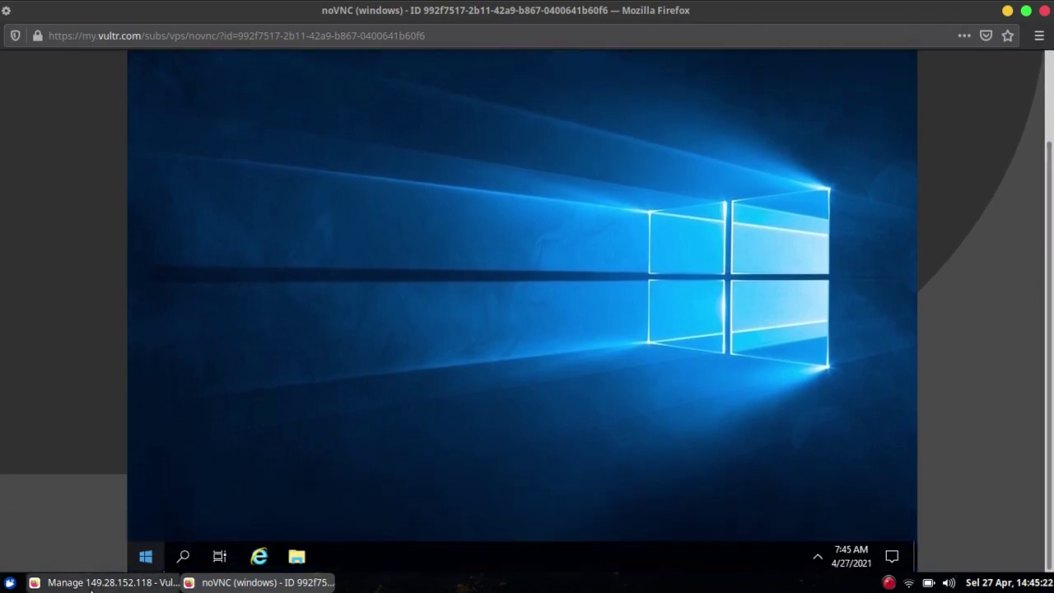
# Step: Open a maximized local terminal and copy the server's IP address from its Vultr overview
pyautogui.hotkey('ctrl', 'alt', 't')
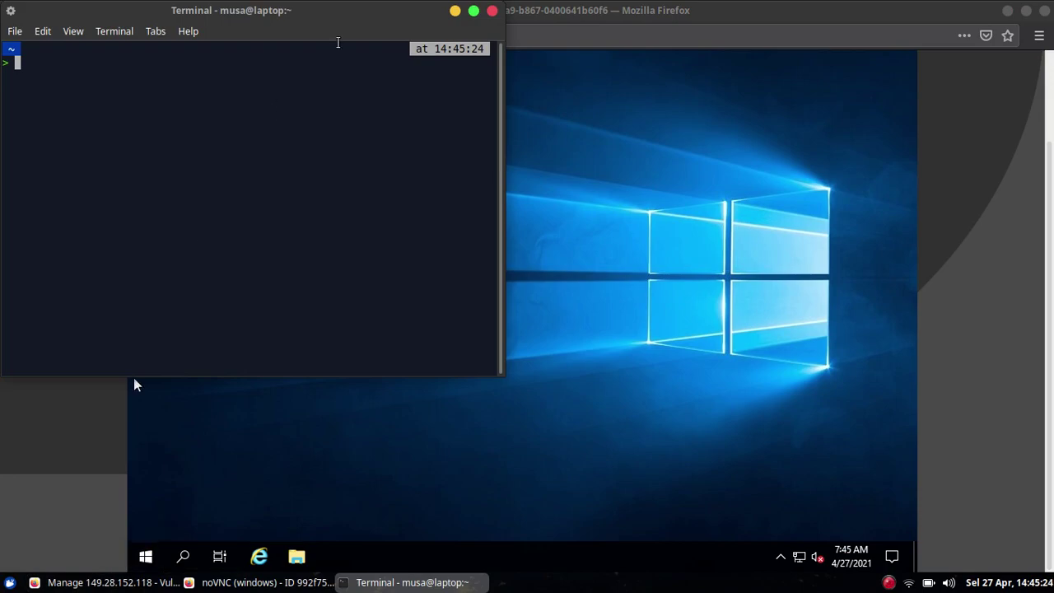
pyautogui.doubleClick(334, 16)
pyautogui.click(111, 583)
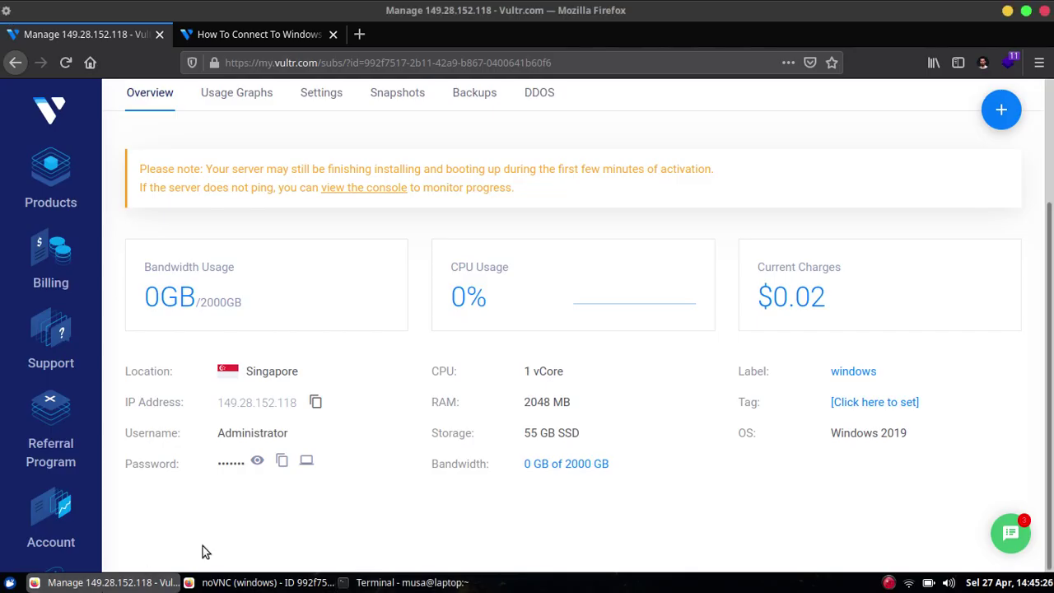
pyautogui.click(316, 404)
pyautogui.hotkey('alt', 'Tab')
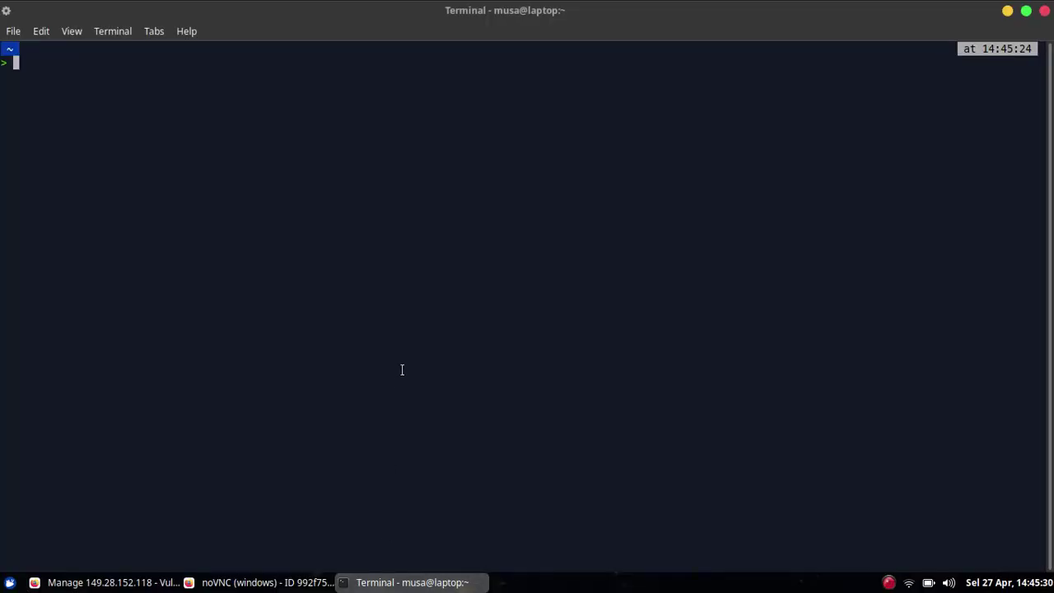
# Step: Ping 149.28.152.118 from the terminal and stop the ping after a few replies
pyautogui.write('ping')
pyautogui.rightClick(380, 302)
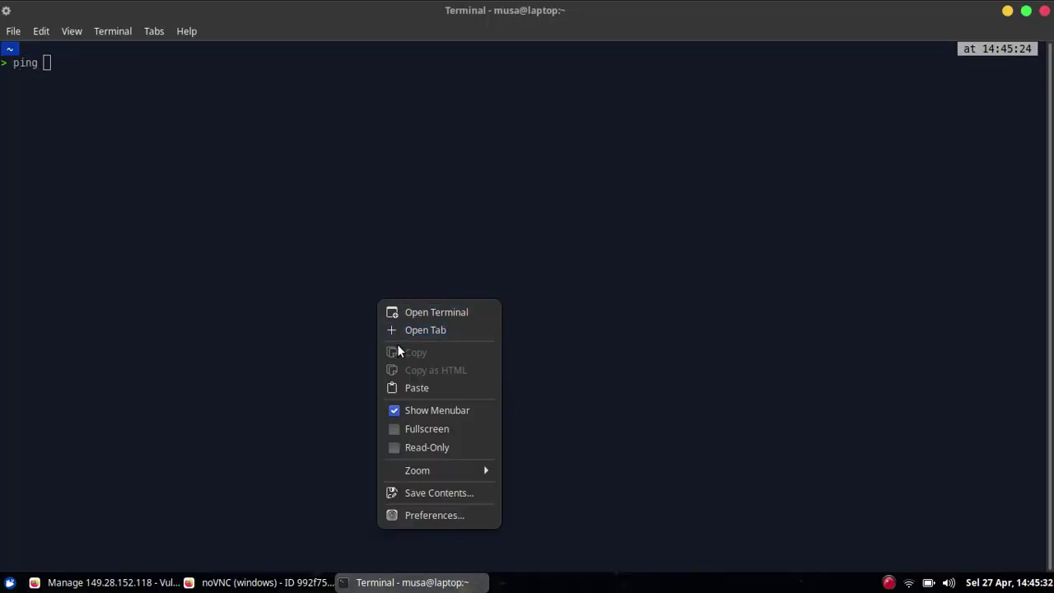
pyautogui.click(396, 386)
pyautogui.press('Return')
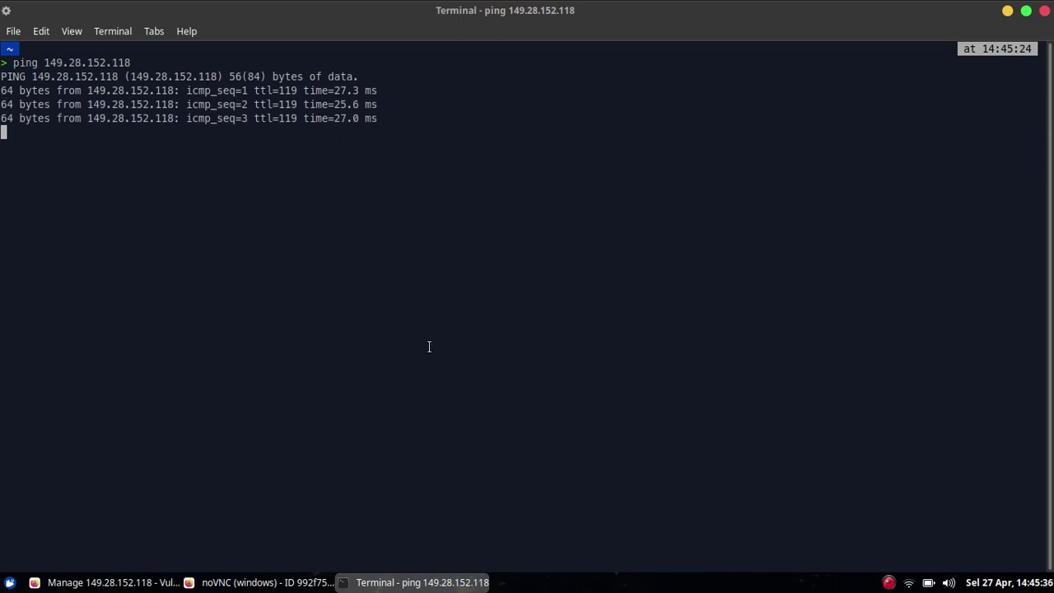
pyautogui.hotkey('ctrl', 'c')
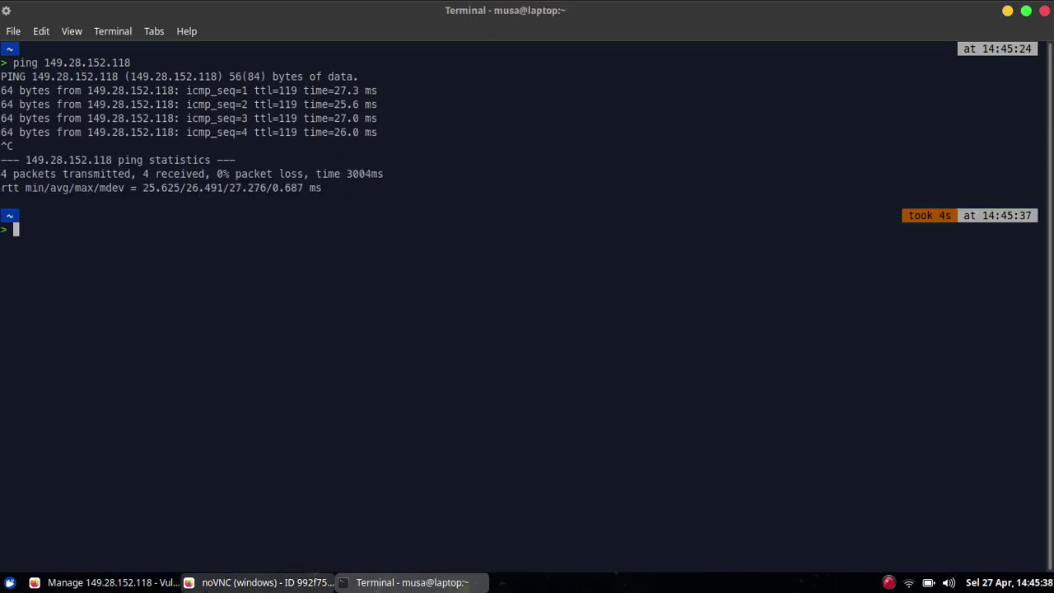
# Step: Return to the noVNC console and examine the Server Manager dashboard, including its roles and server groups
pyautogui.click(247, 582)
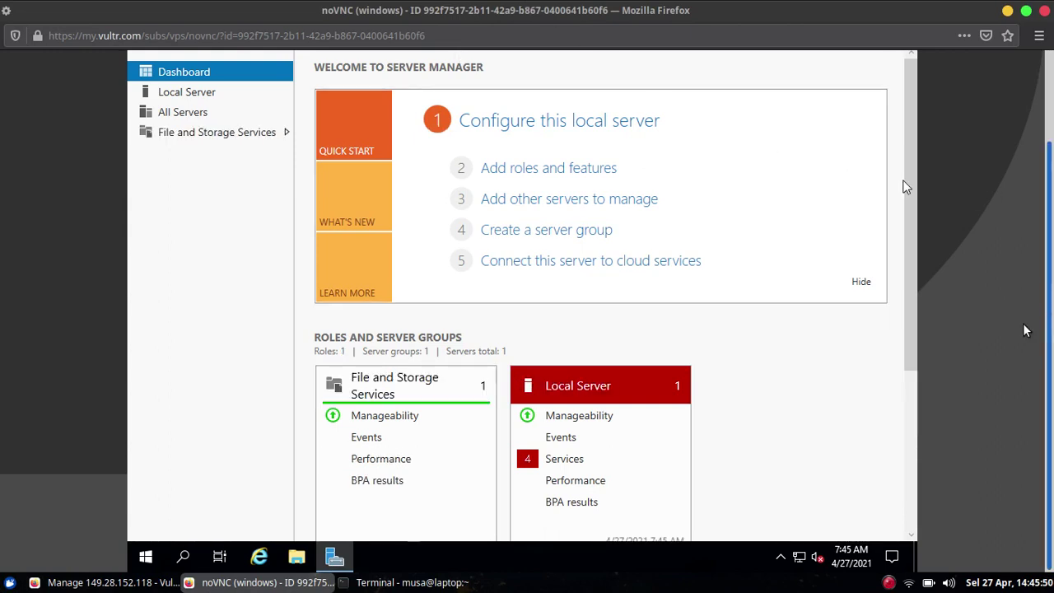
pyautogui.moveTo(912, 338); pyautogui.dragTo(920, 462)
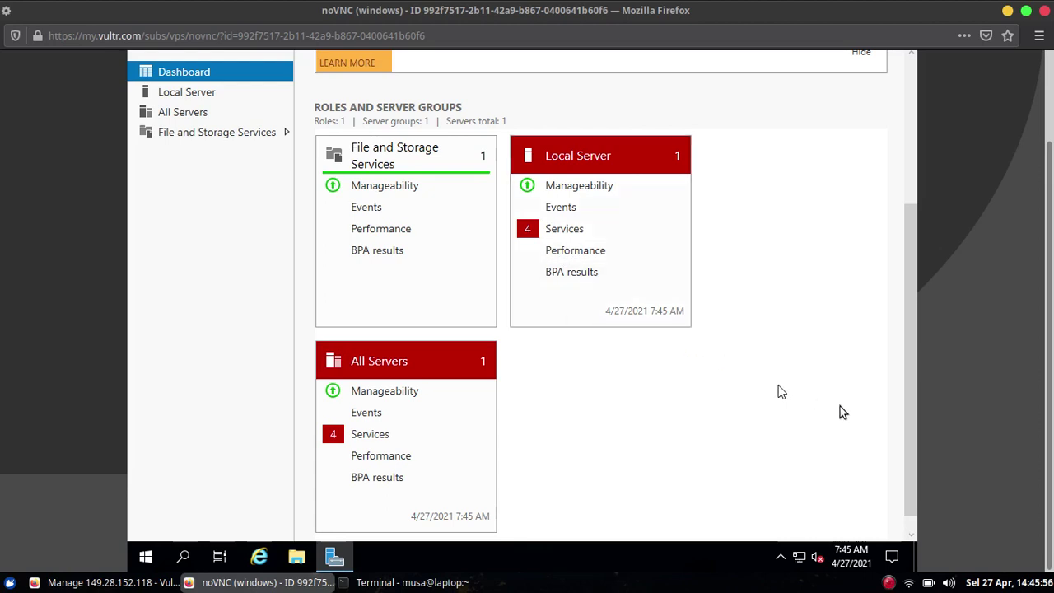
pyautogui.scroll(-1, 906, 462)
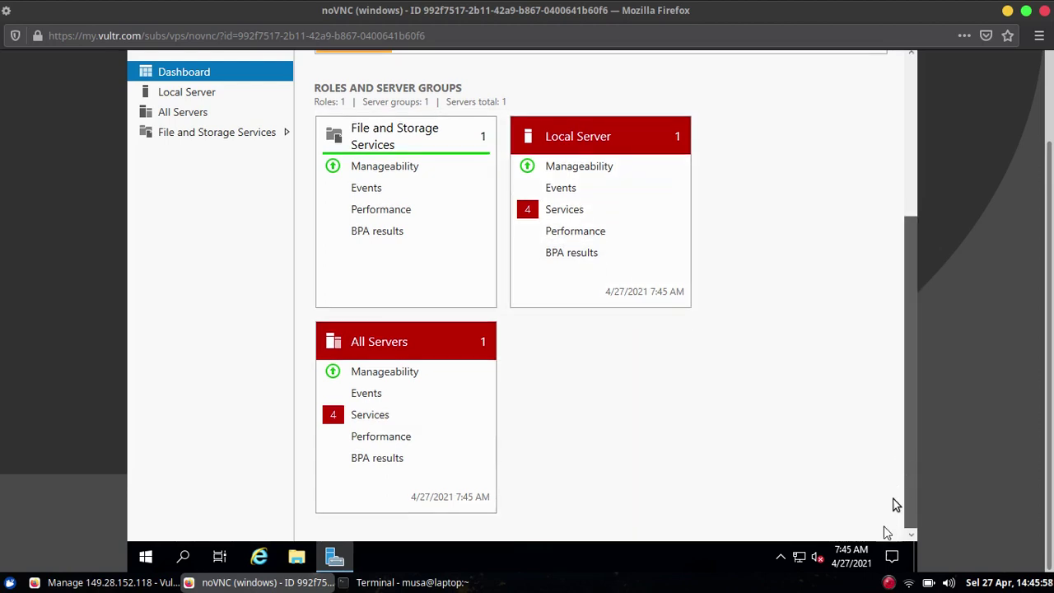
pyautogui.scroll(5, 897, 505)
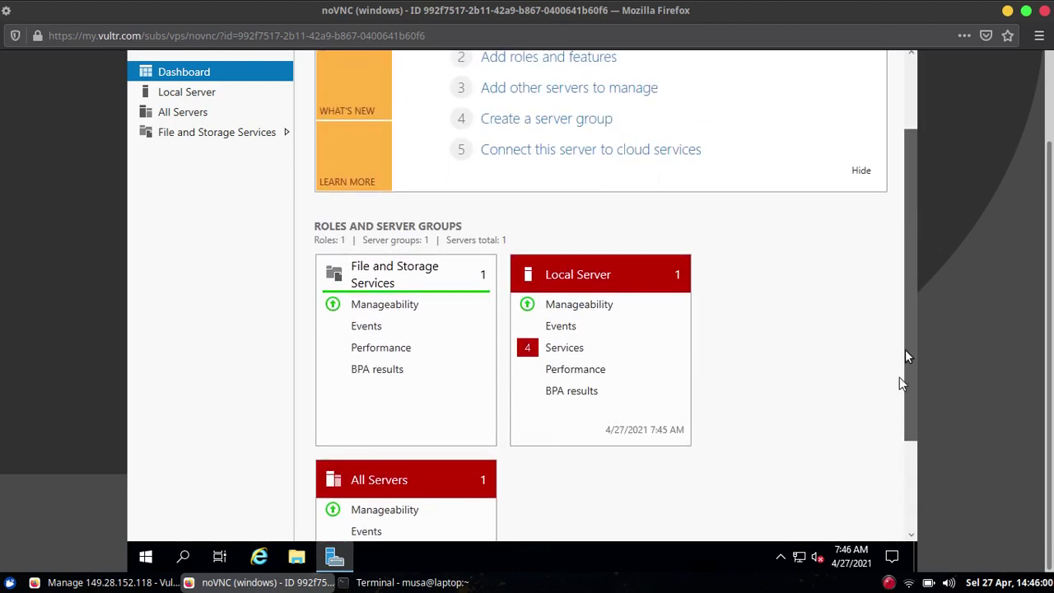
pyautogui.scroll(4, 905, 349)
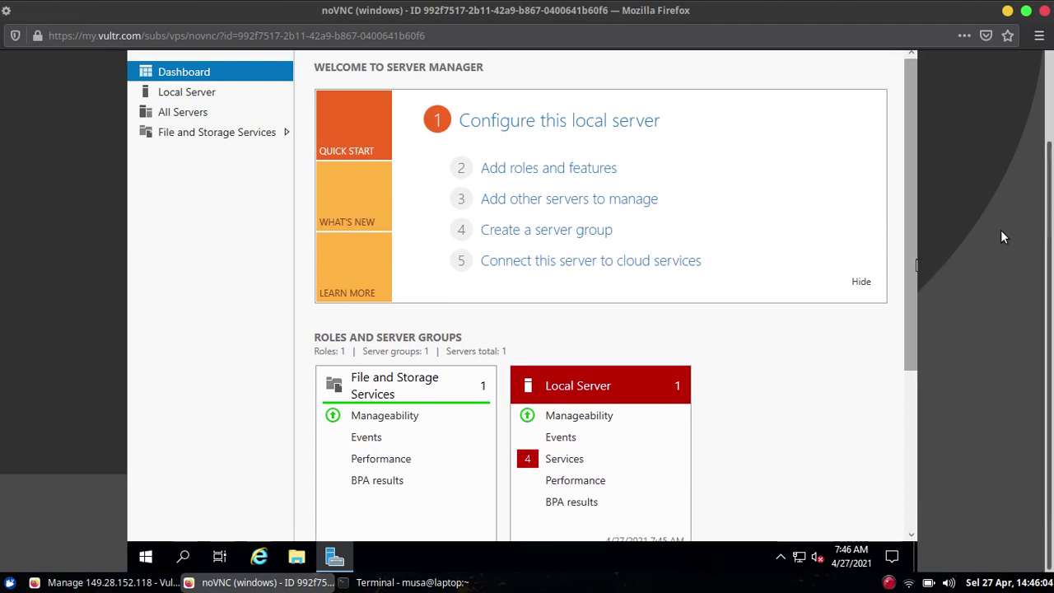
pyautogui.moveTo(921, 280); pyautogui.dragTo(930, 142)
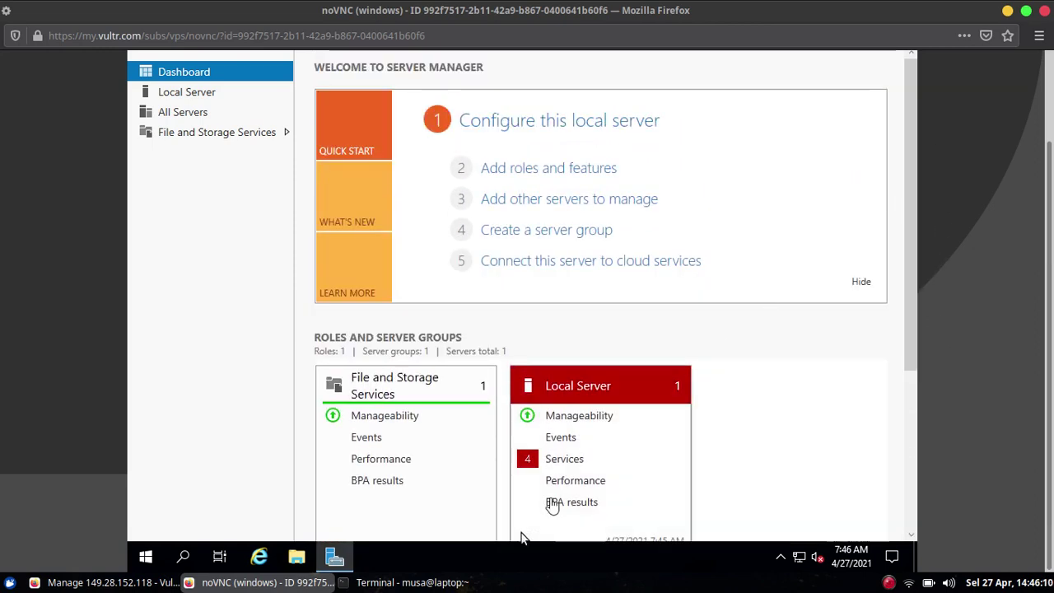
# Step: Search the local applications for "rem" and launch the Remmina remote desktop client
pyautogui.click(10, 583)
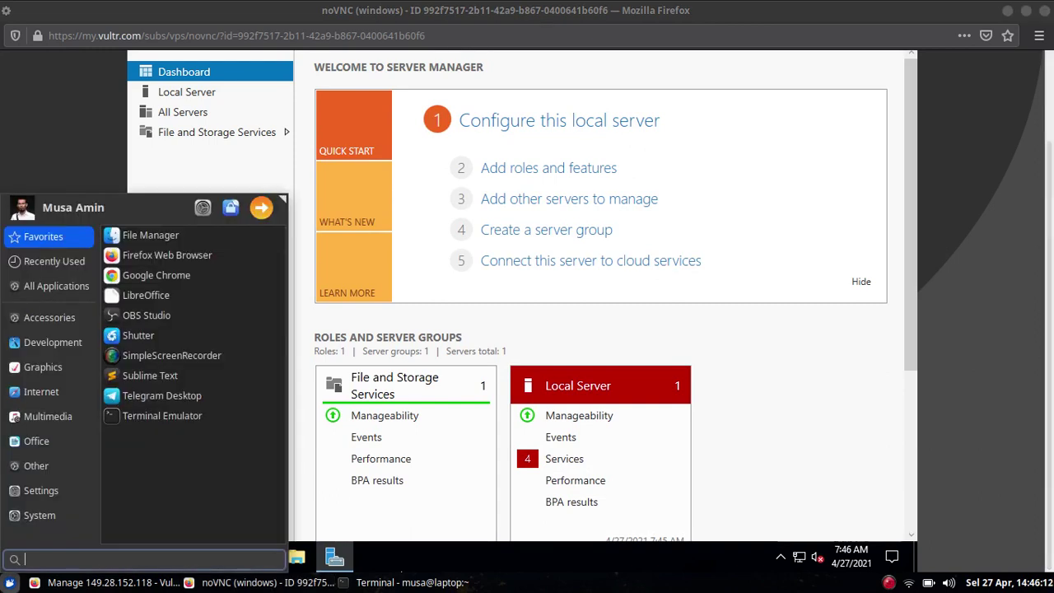
pyautogui.write('rem')
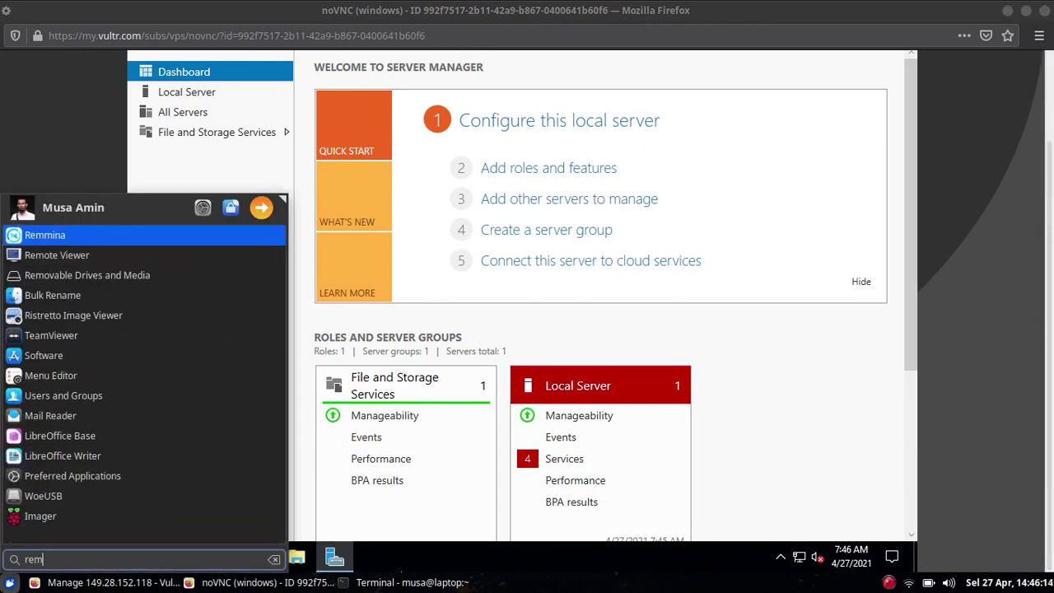
pyautogui.press('Return')
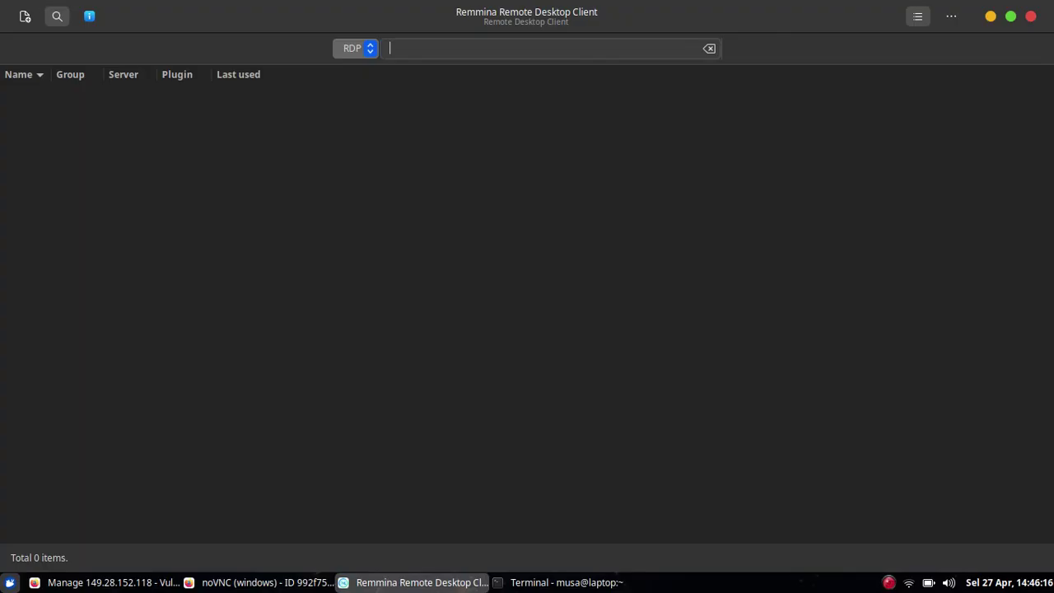
# Step: Read Vultr's guide to connecting to Windows Server with RDP, covering finding the RDP program and connecting from Windows
pyautogui.click(124, 583)
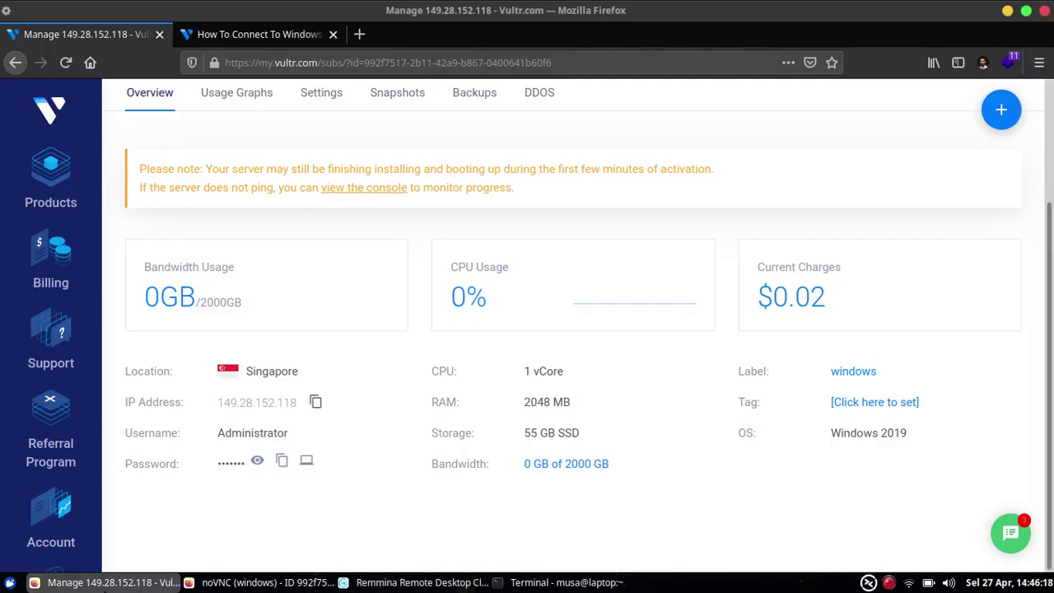
pyautogui.click(290, 33)
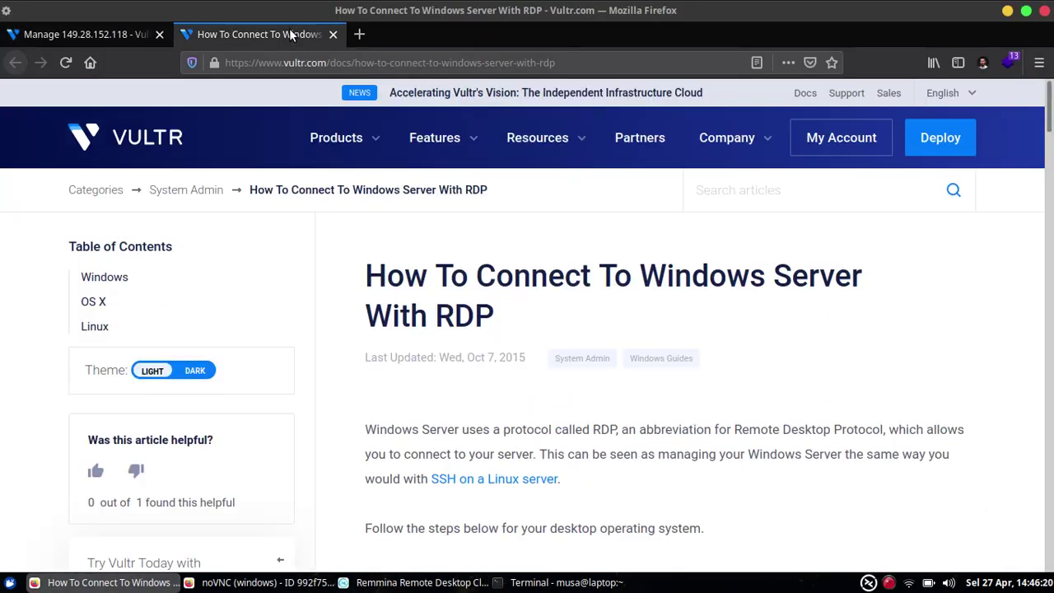
pyautogui.scroll(-5, 852, 261)
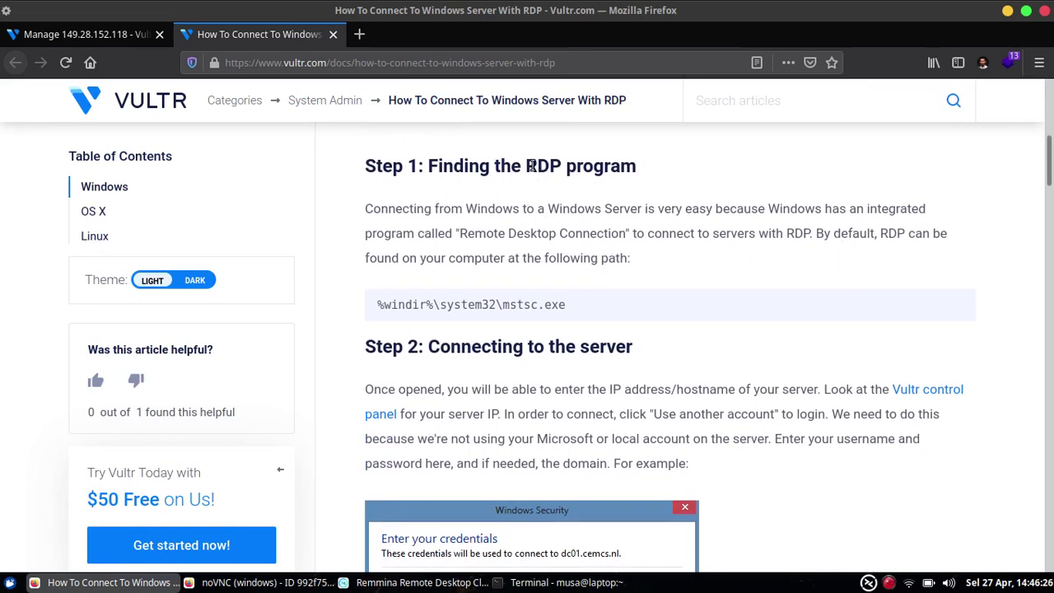
pyautogui.moveTo(536, 169); pyautogui.dragTo(592, 168)
pyautogui.moveTo(456, 234); pyautogui.dragTo(597, 235)
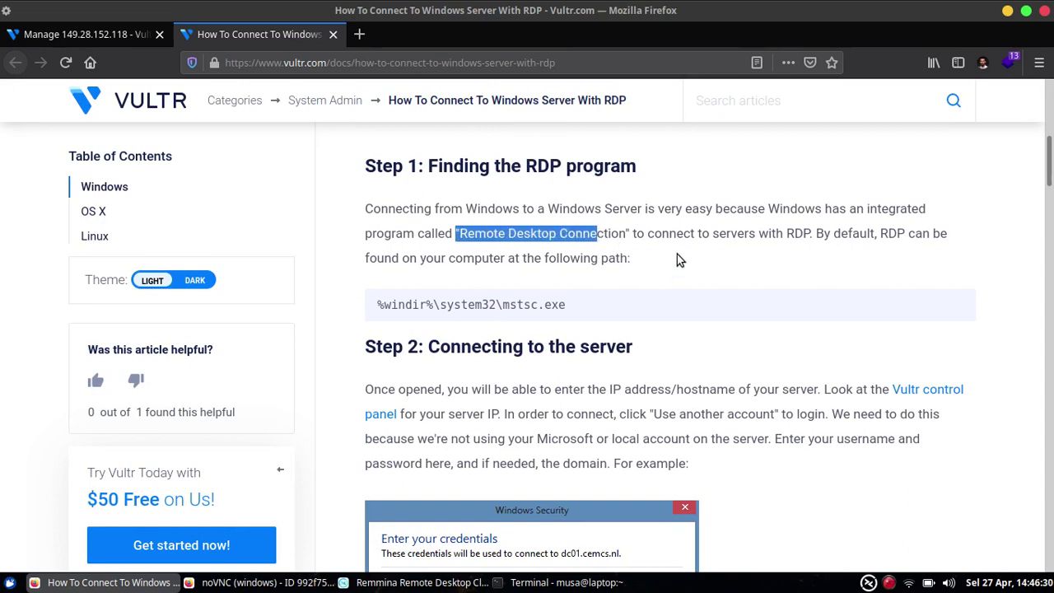
pyautogui.scroll(-2, 700, 305)
pyautogui.doubleClick(630, 303)
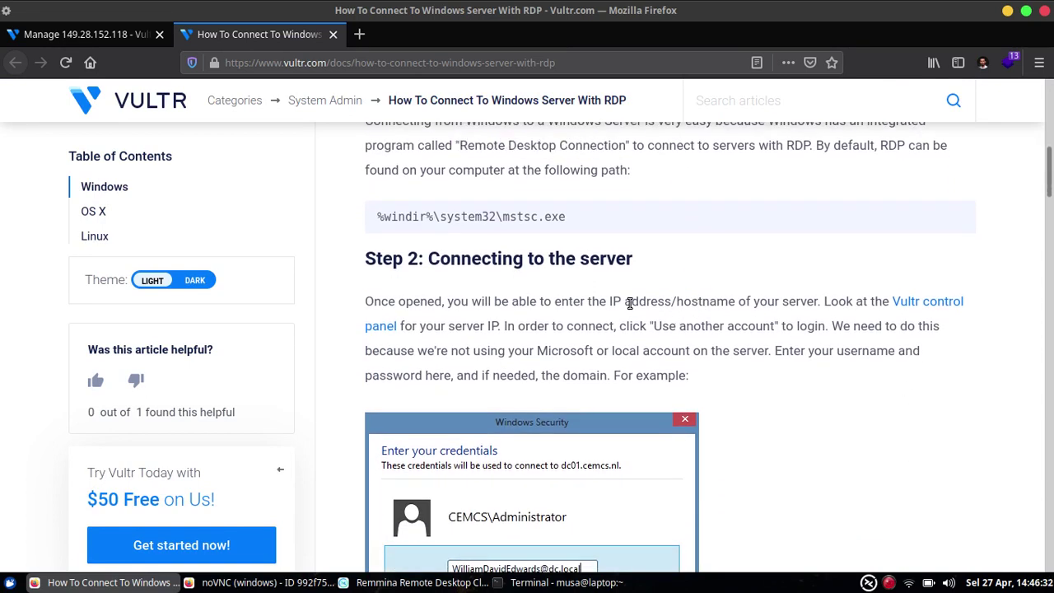
pyautogui.scroll(-2, 701, 281)
pyautogui.click(753, 252)
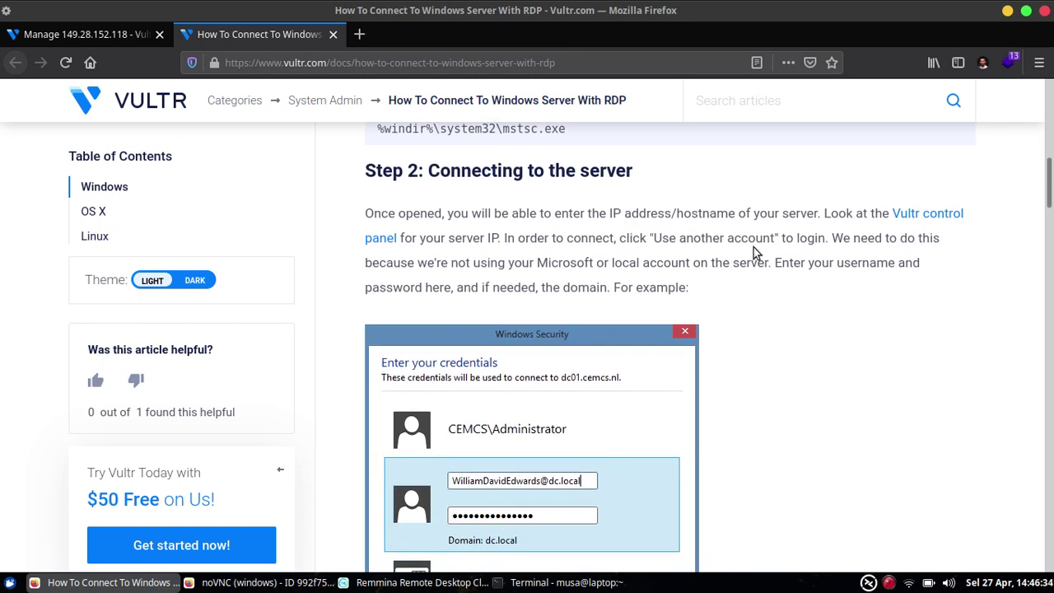
pyautogui.scroll(-2, 753, 252)
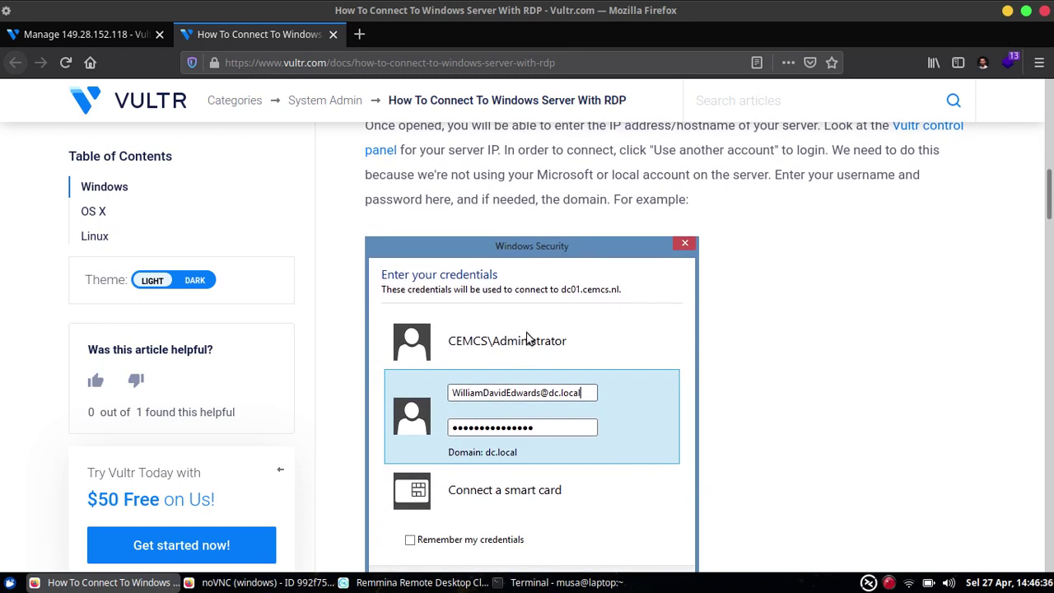
# Step: Read the rest of Vultr's RDP guide, covering the Windows login, the OS X setup and the Linux client suggestions
pyautogui.scroll(-2, 754, 272)
pyautogui.scroll(-5, 754, 272)
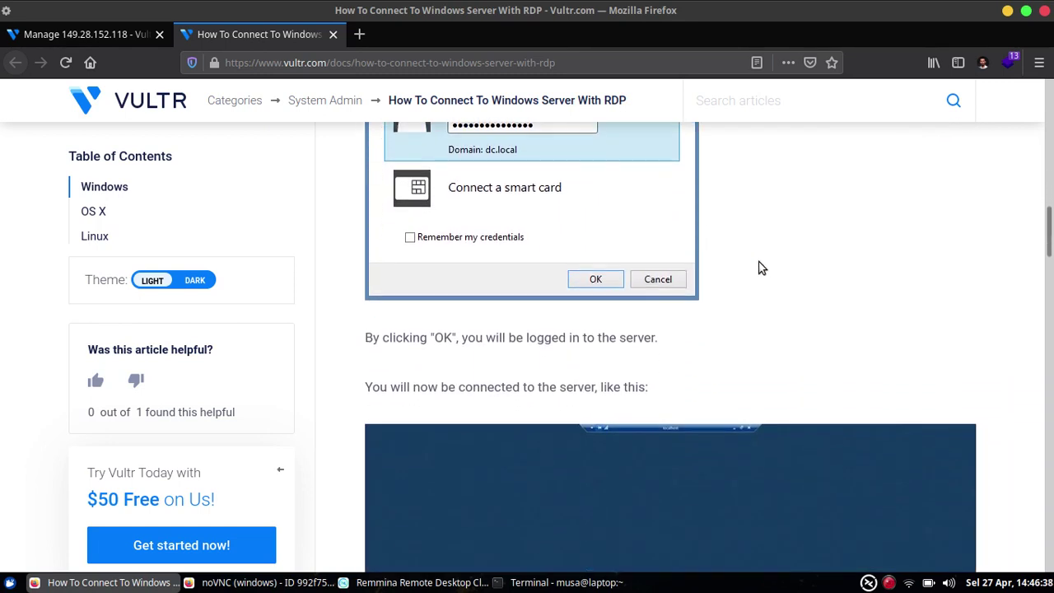
pyautogui.scroll(-2, 779, 239)
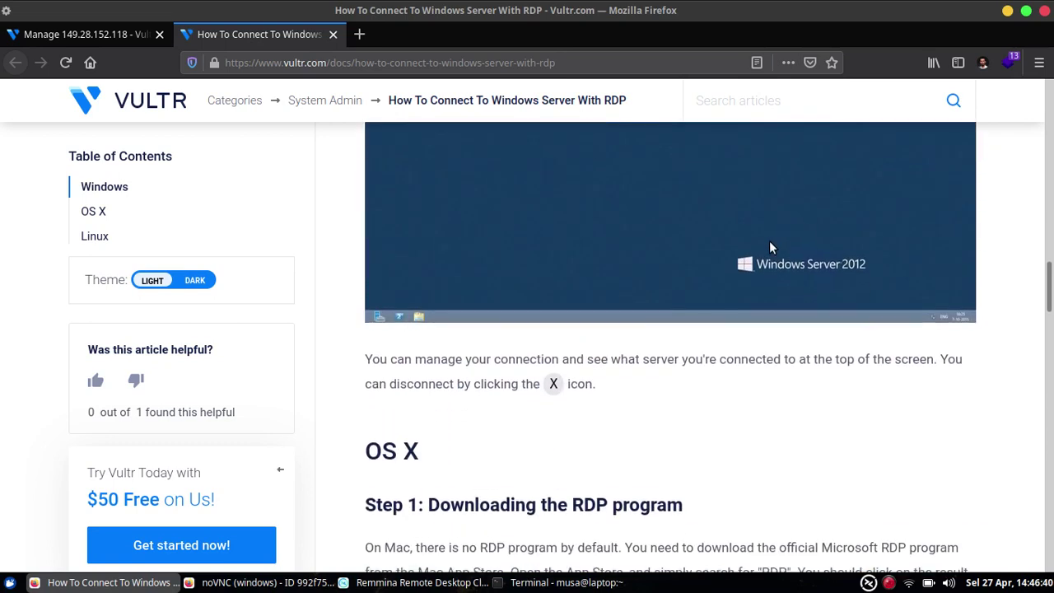
pyautogui.scroll(-2, 877, 207)
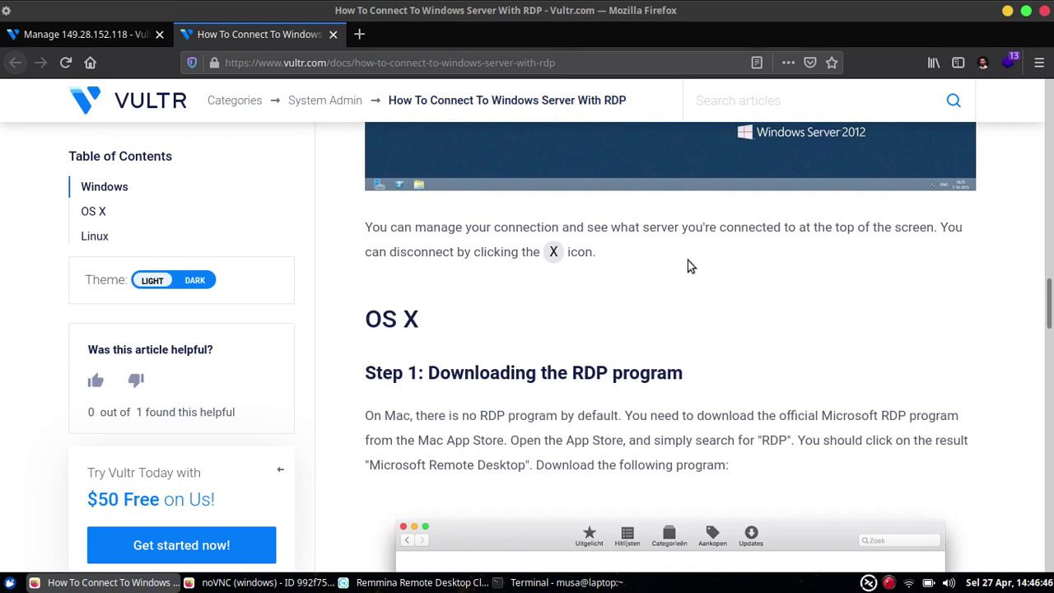
pyautogui.scroll(-3, 690, 266)
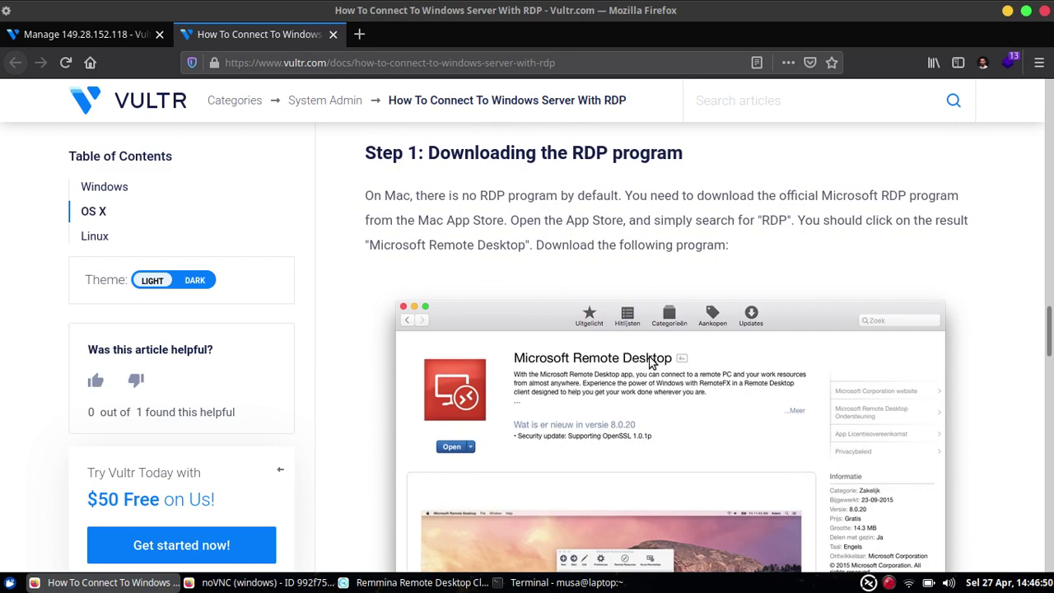
pyautogui.scroll(-6, 575, 317)
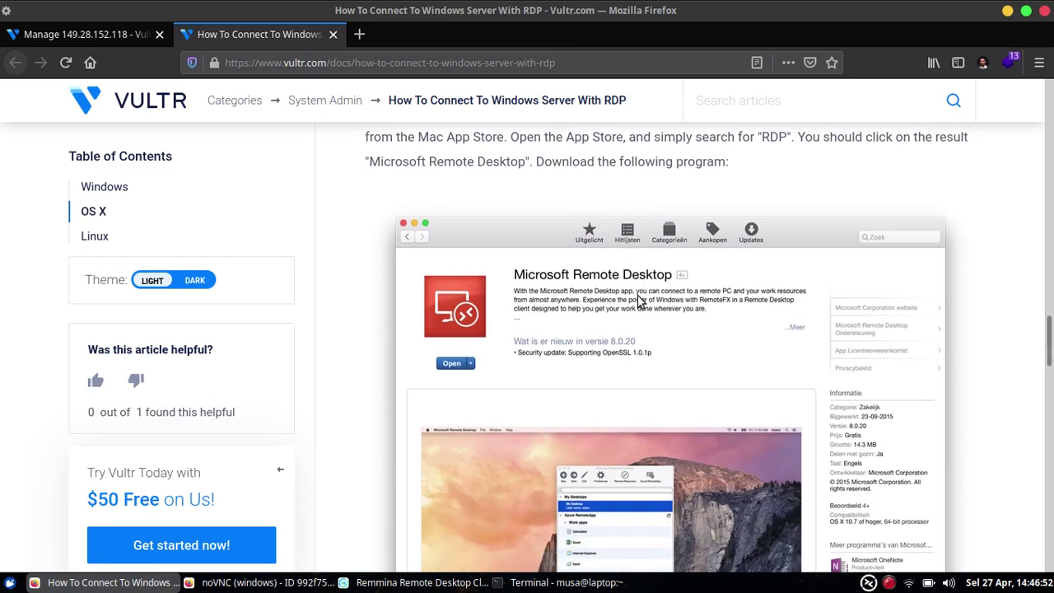
pyautogui.scroll(-6, 702, 260)
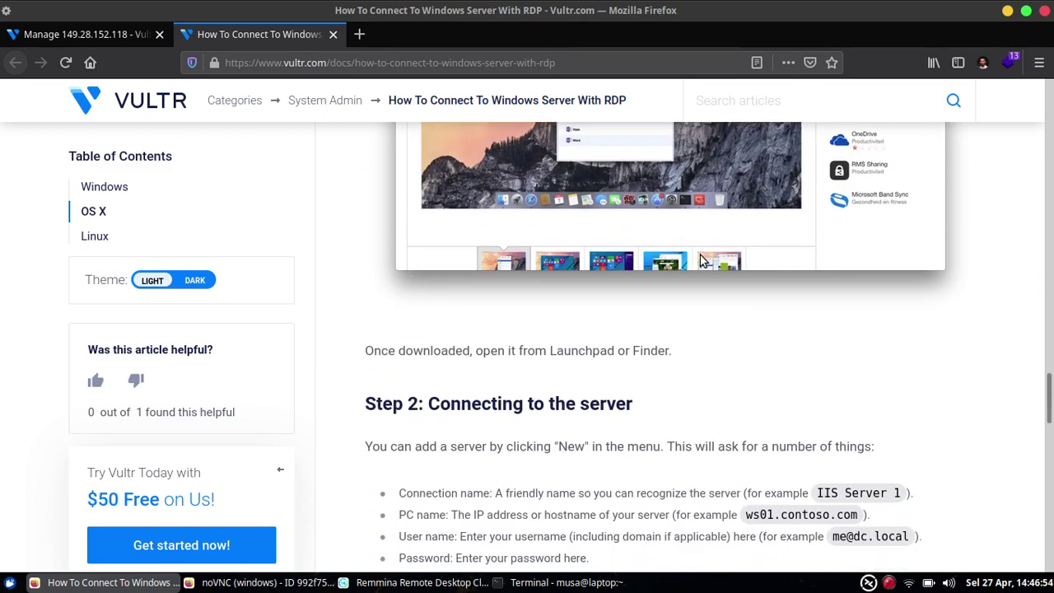
pyautogui.scroll(-3, 574, 334)
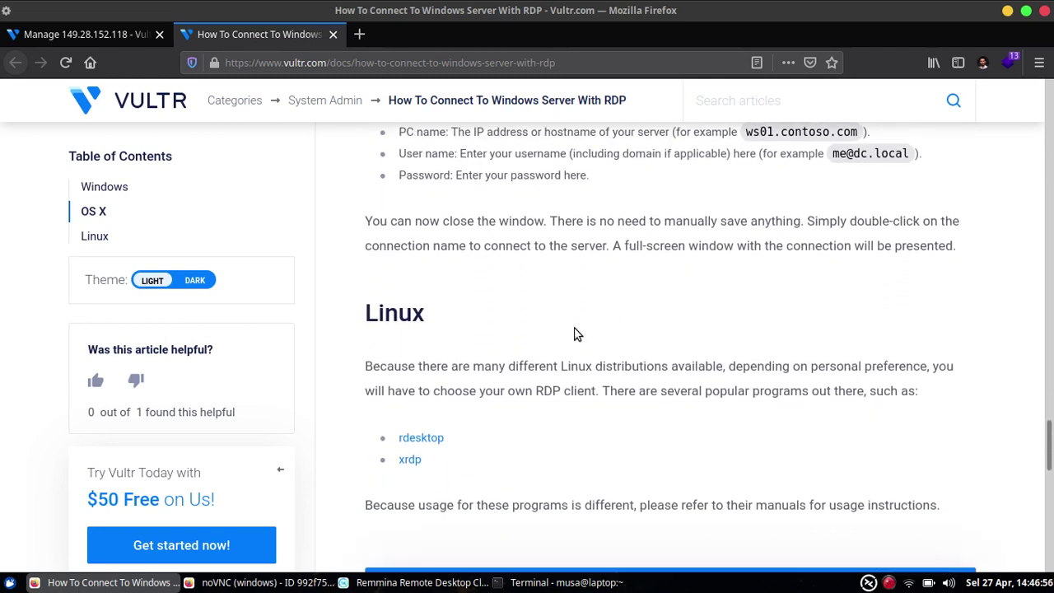
pyautogui.scroll(-2, 547, 390)
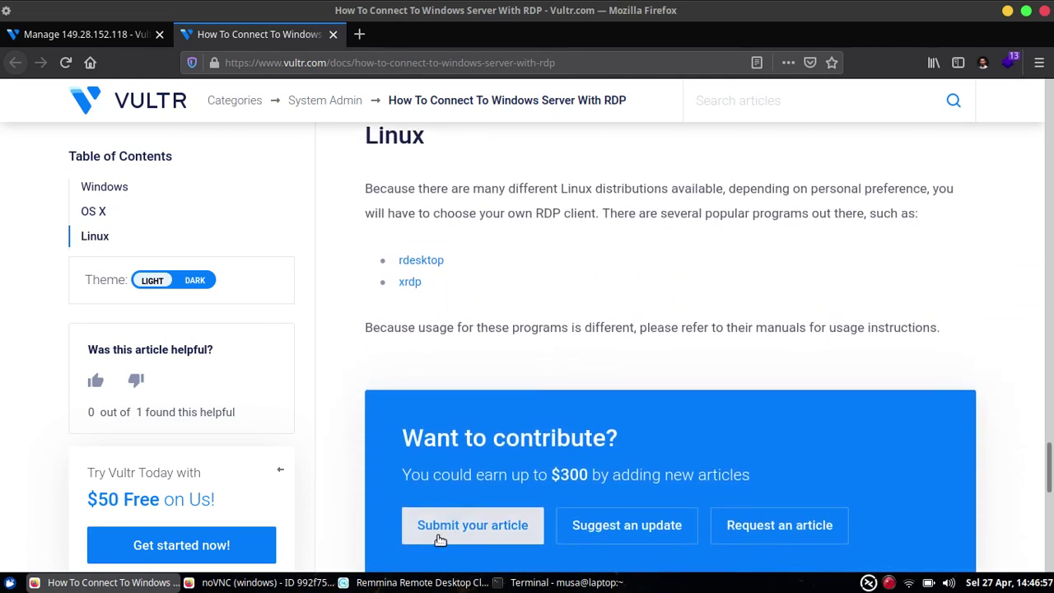
# Step: Switch to Remmina, start an RDP quick connection to 149.28.152.118 and accept the server's certificate
pyautogui.click(380, 585)
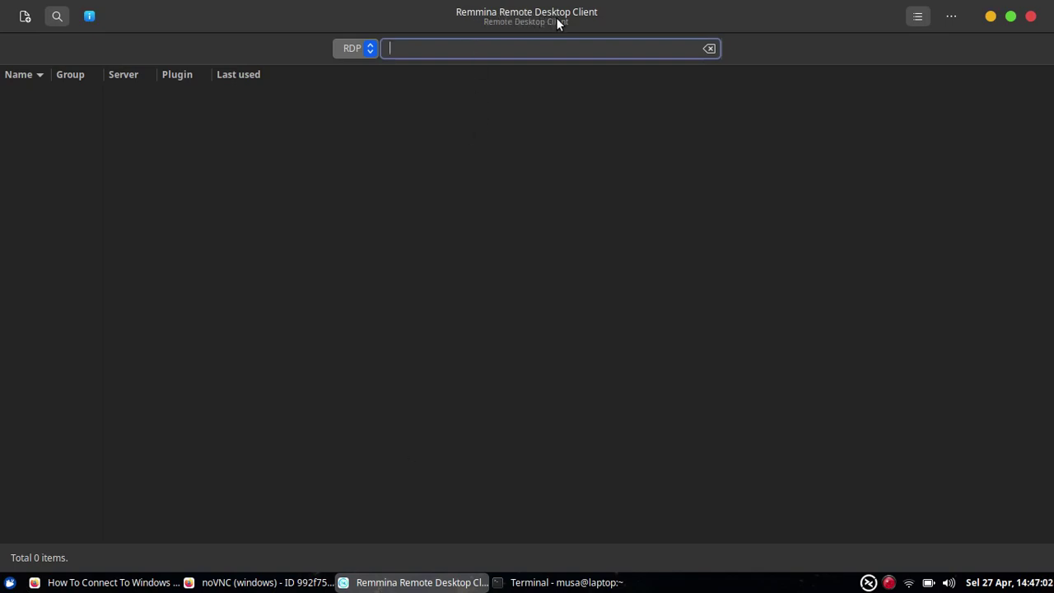
pyautogui.click(369, 51)
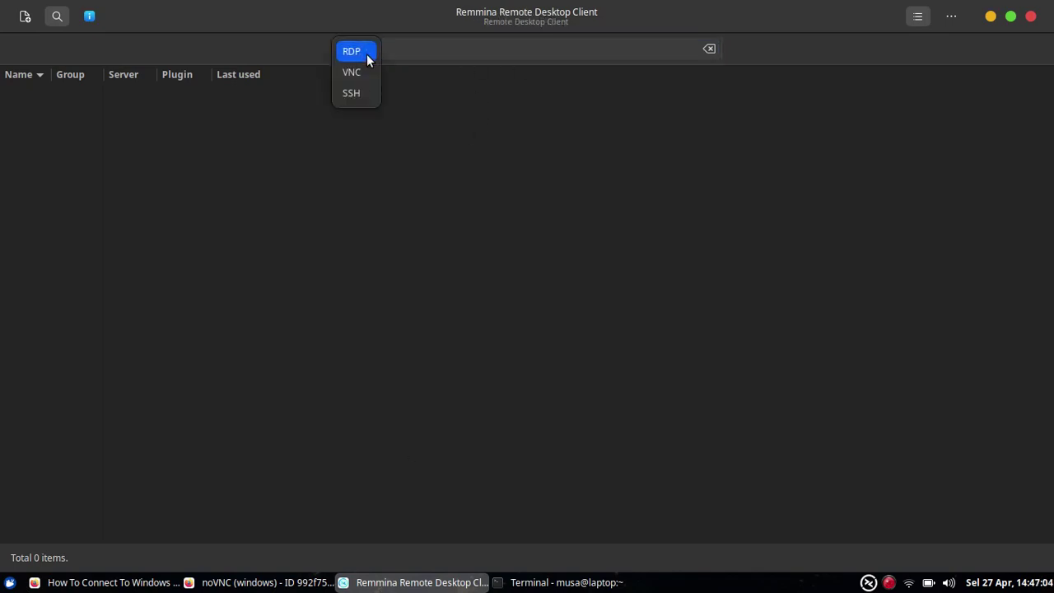
pyautogui.click(368, 54)
pyautogui.click(395, 46)
pyautogui.rightClick(398, 46)
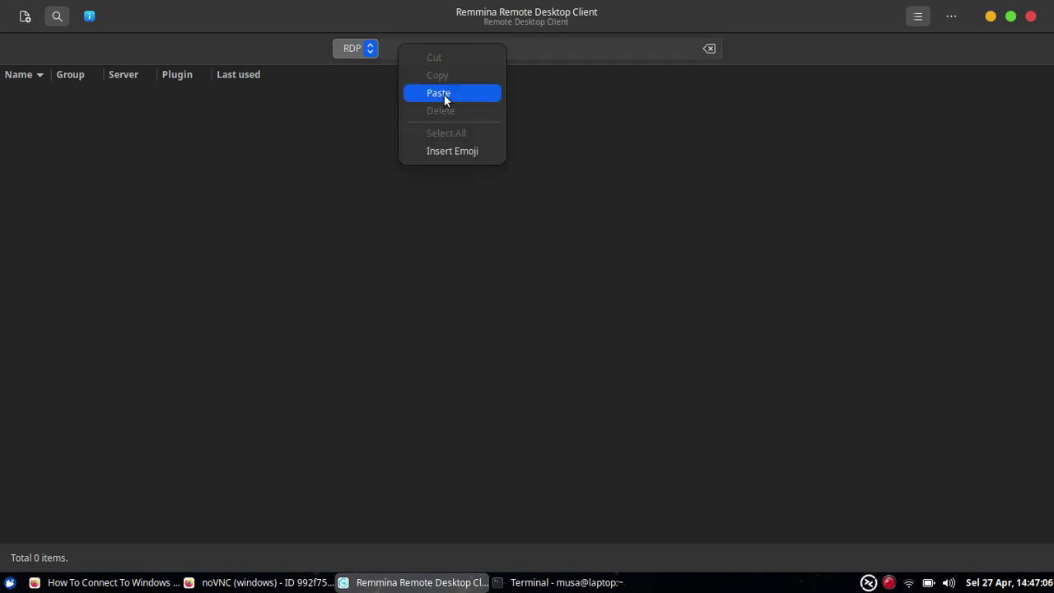
pyautogui.click(446, 98)
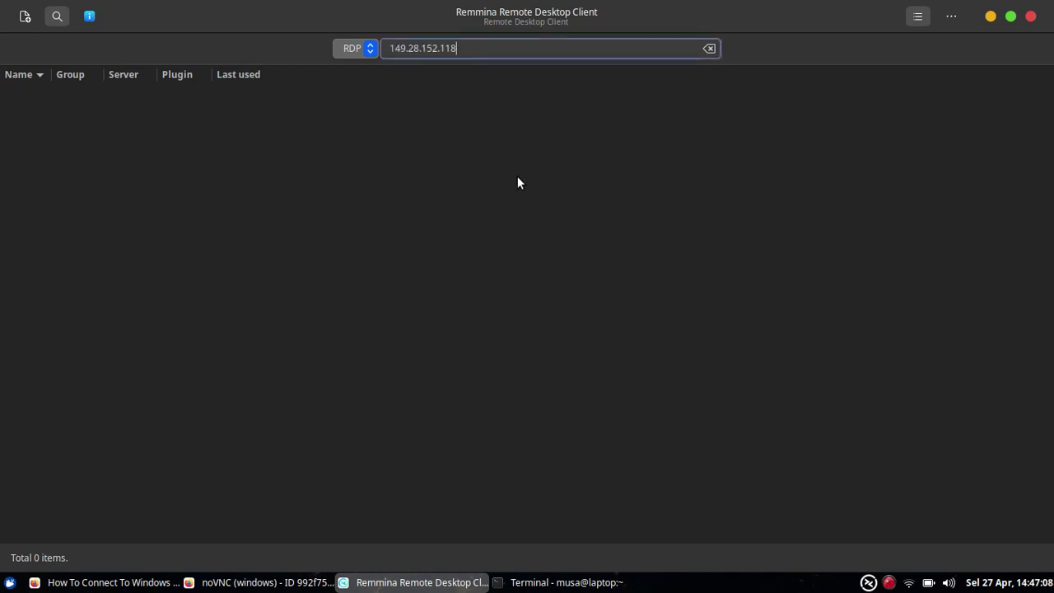
pyautogui.press('Return')
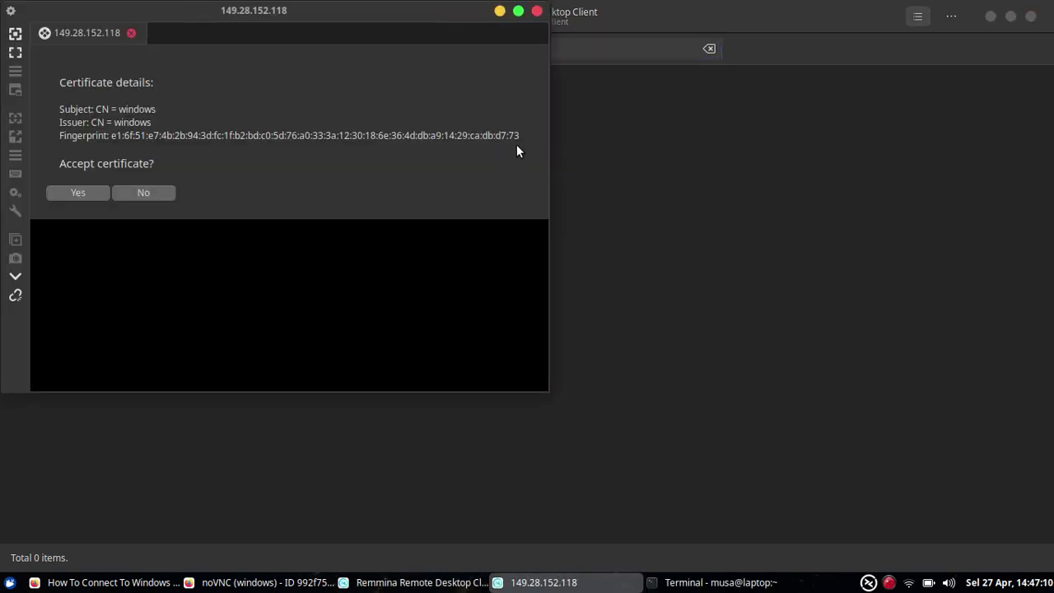
pyautogui.click(79, 194)
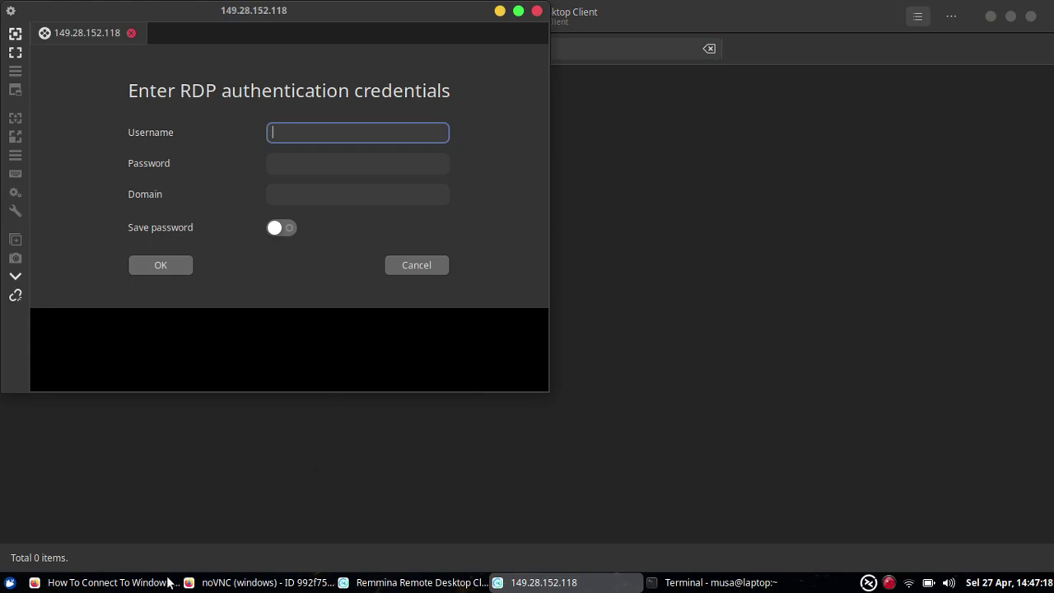
# Step: Return to the Vultr server overview in Firefox and copy the server's password
pyautogui.click(107, 582)
pyautogui.click(107, 582)
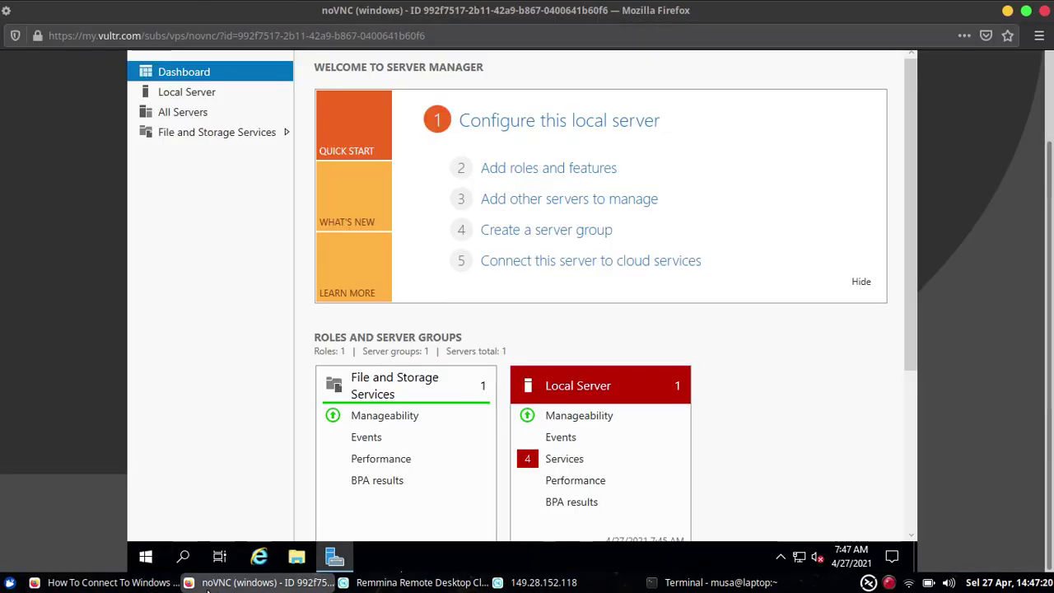
pyautogui.click(107, 583)
pyautogui.click(78, 34)
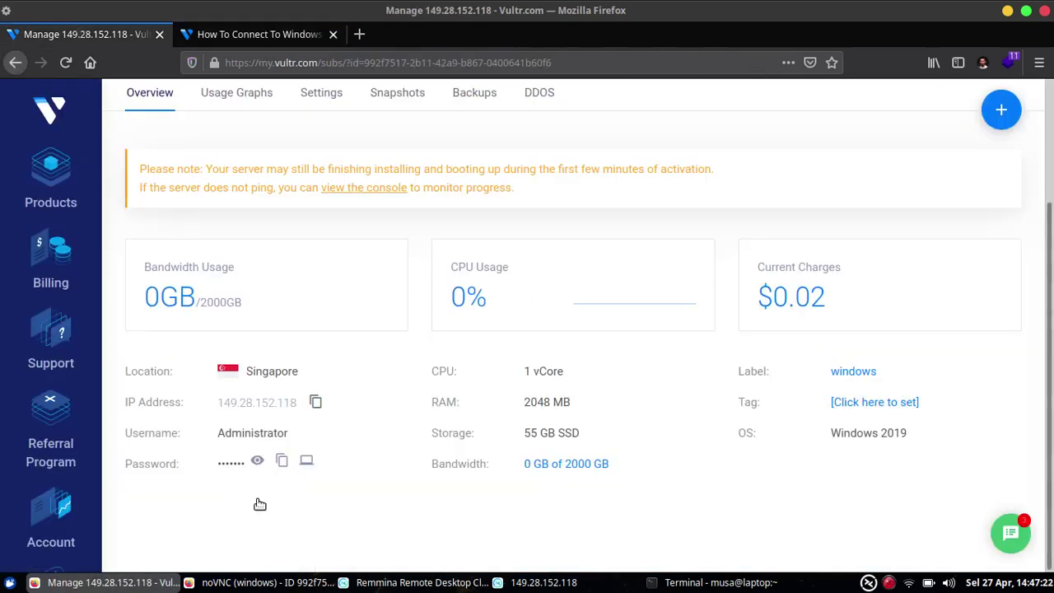
pyautogui.click(281, 464)
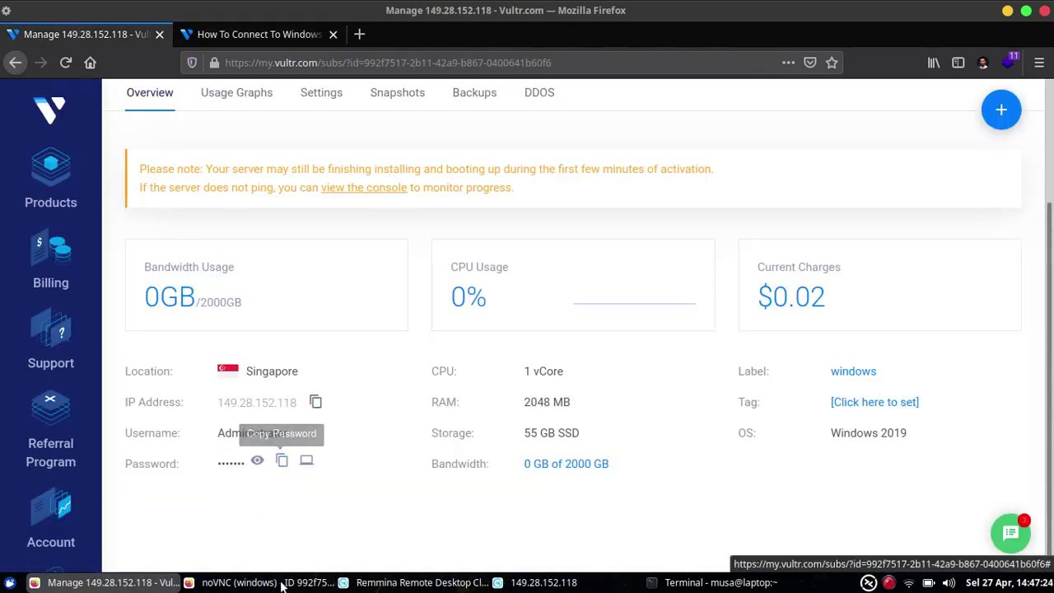
# Step: Log in to the RDP session in Remmina with username Administrator and the copied server password
pyautogui.click(581, 588)
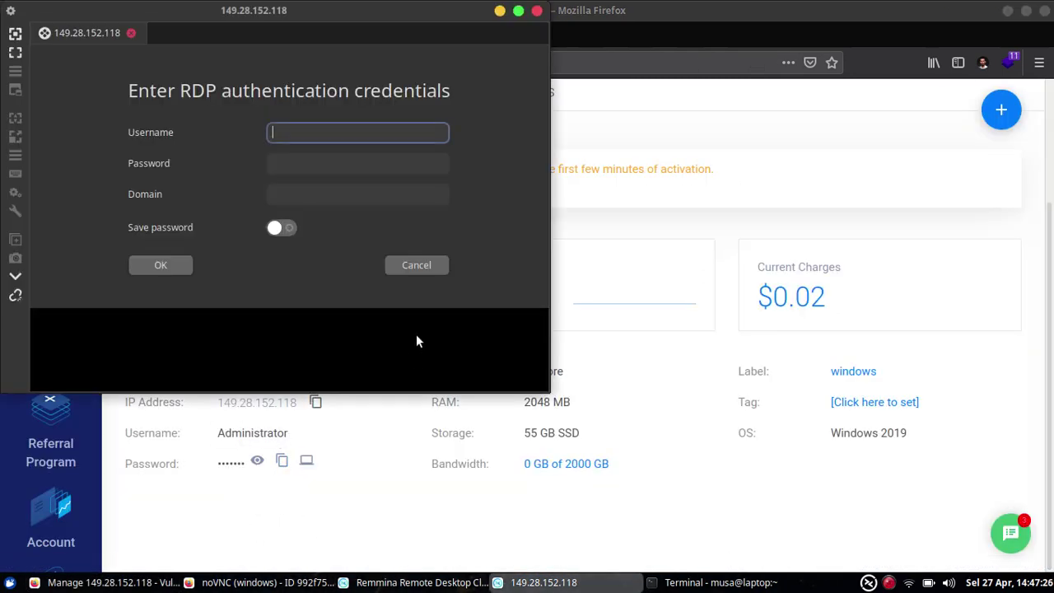
pyautogui.write('Administrator')
pyautogui.press('Tab')
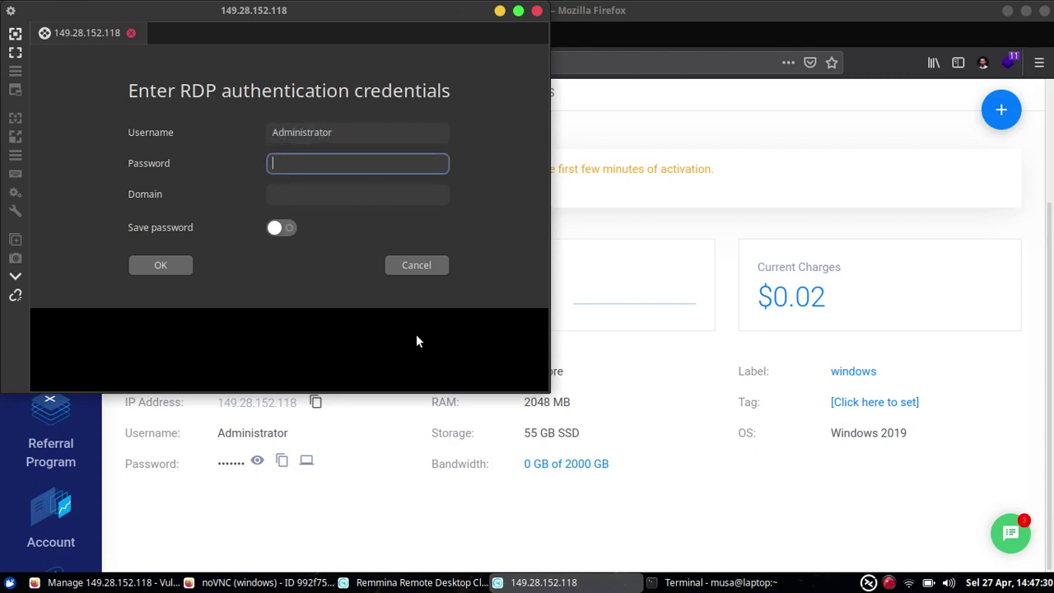
pyautogui.hotkey('ctrl', 'v')
pyautogui.click(166, 264)
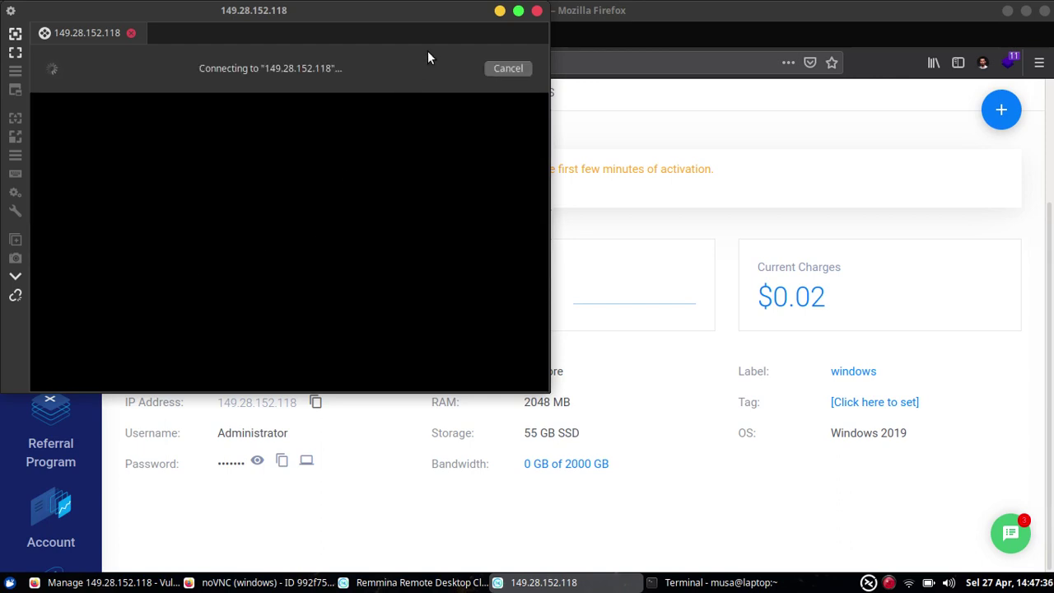
# Step: View the remote desktop in a maximized window with Server Manager minimized, and close the session
pyautogui.click(518, 12)
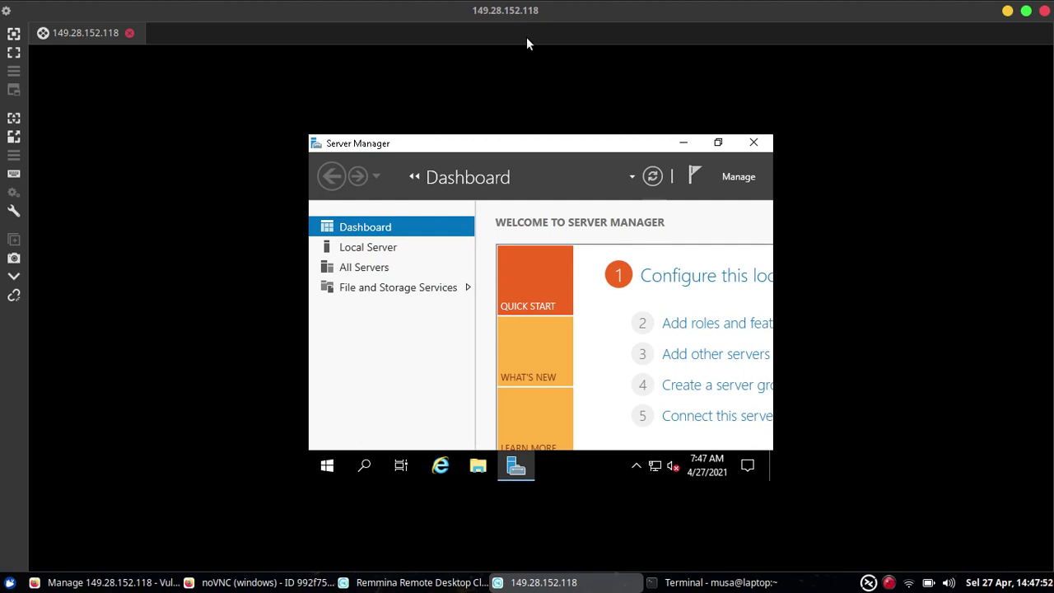
pyautogui.click(684, 146)
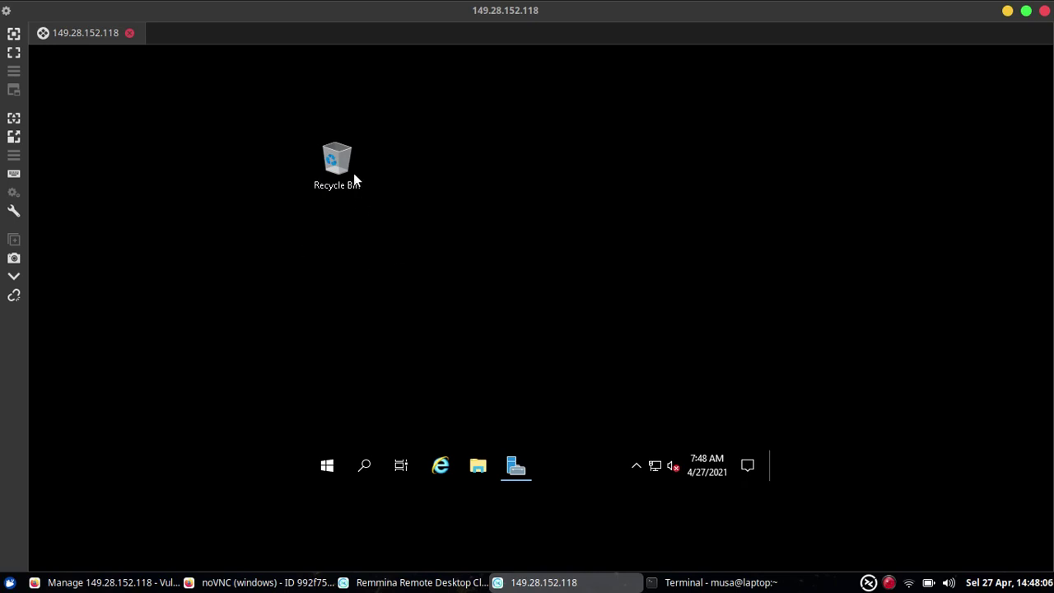
pyautogui.click(132, 32)
# Step: Create a new Remmina RDP connection profile with server 149.28.152.118, copied from Vultr, and username Administrator
pyautogui.click(869, 582)
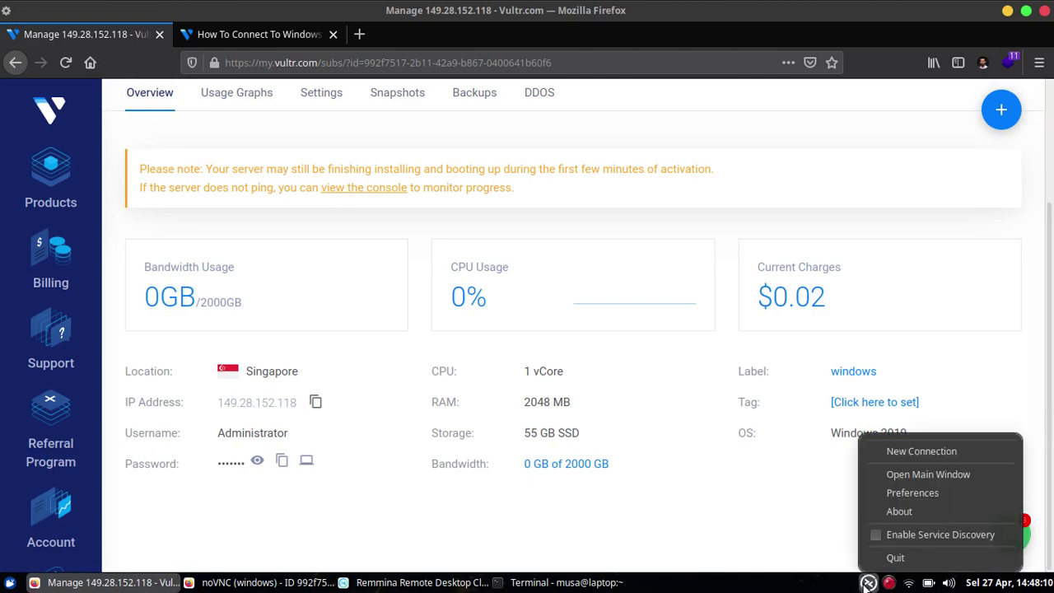
pyautogui.click(925, 476)
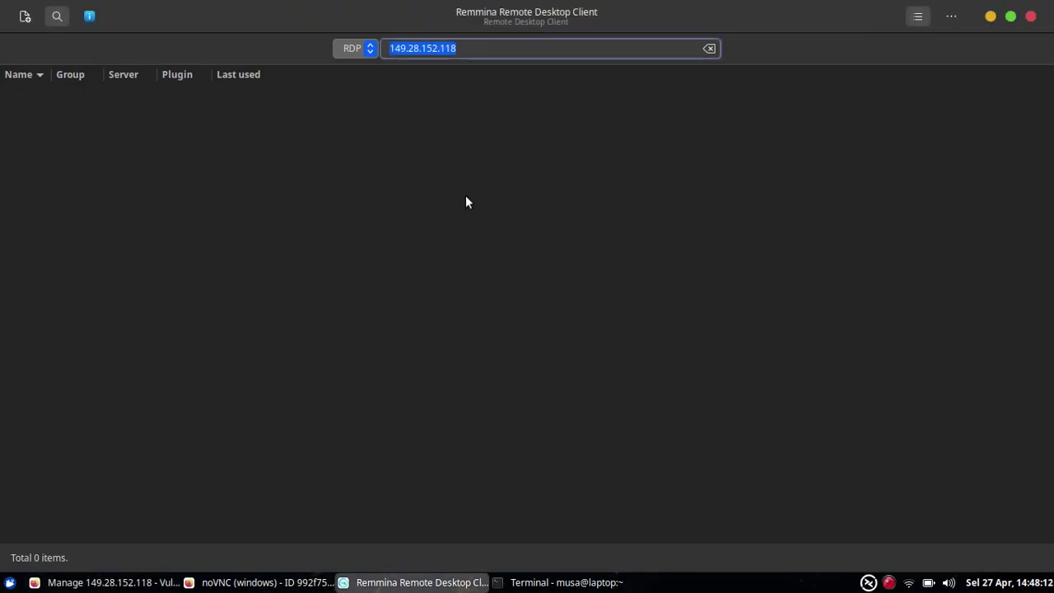
pyautogui.click(869, 582)
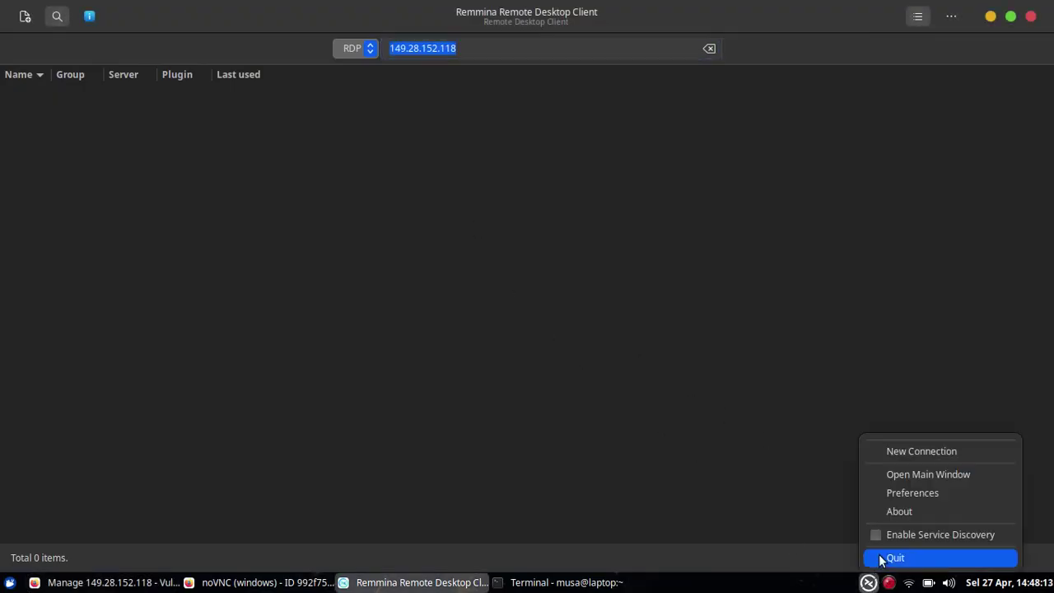
pyautogui.click(898, 455)
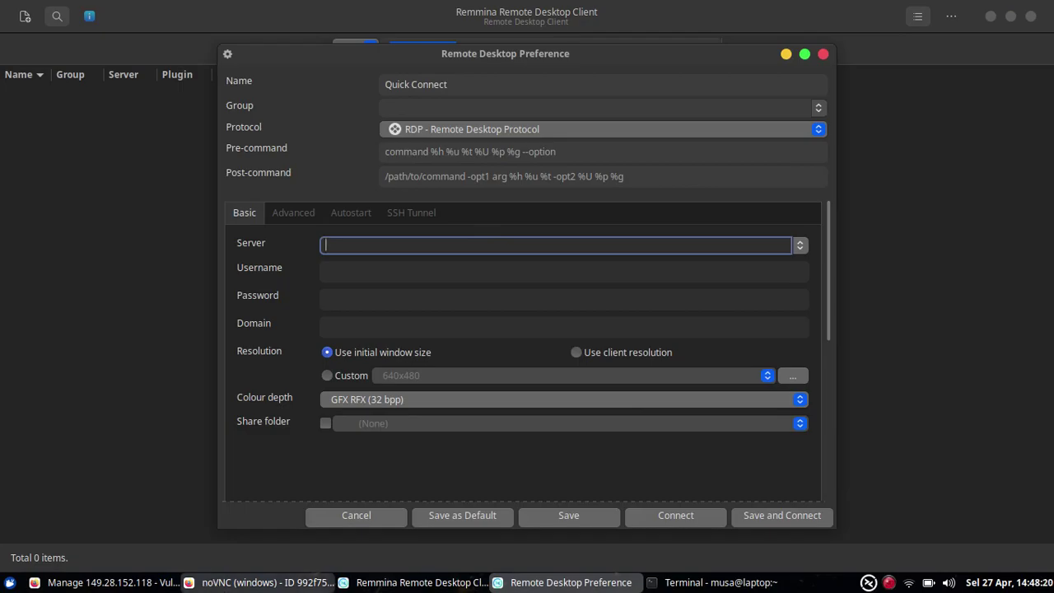
pyautogui.click(111, 583)
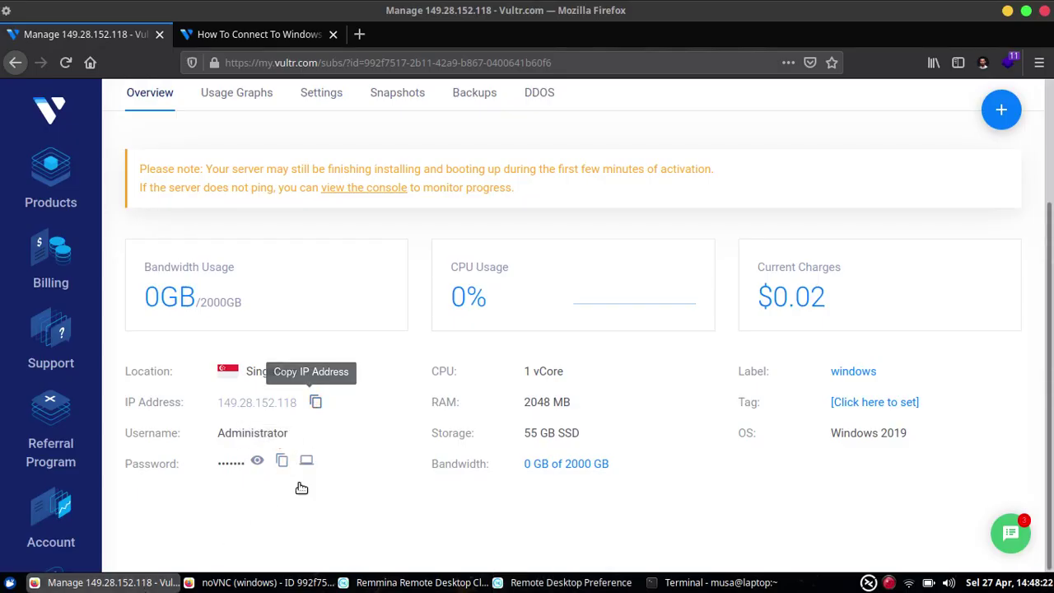
pyautogui.click(568, 580)
pyautogui.hotkey('ctrl', 'v')
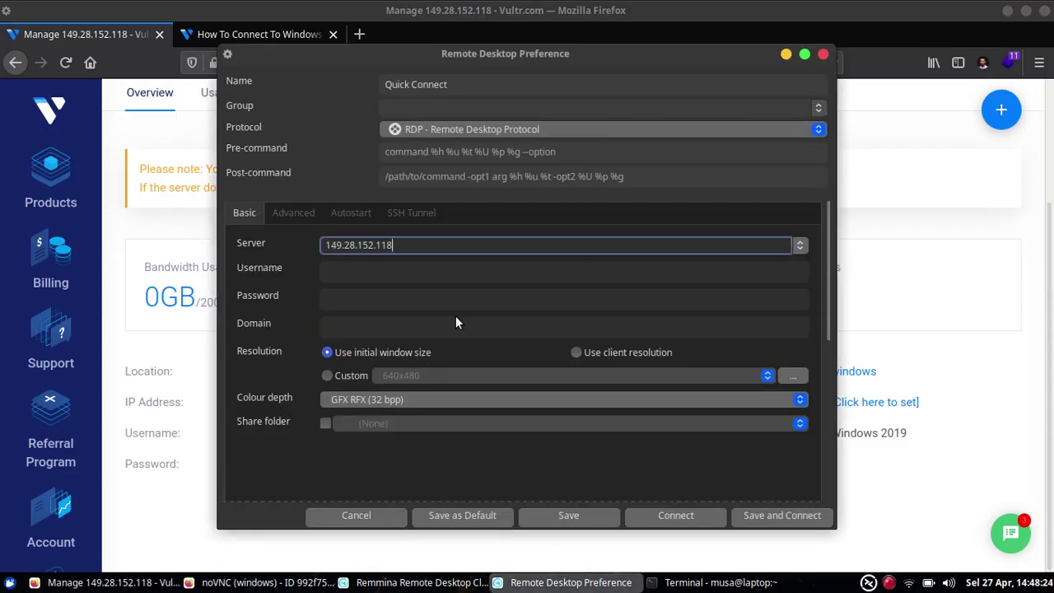
pyautogui.click(437, 274)
pyautogui.write('Admn')
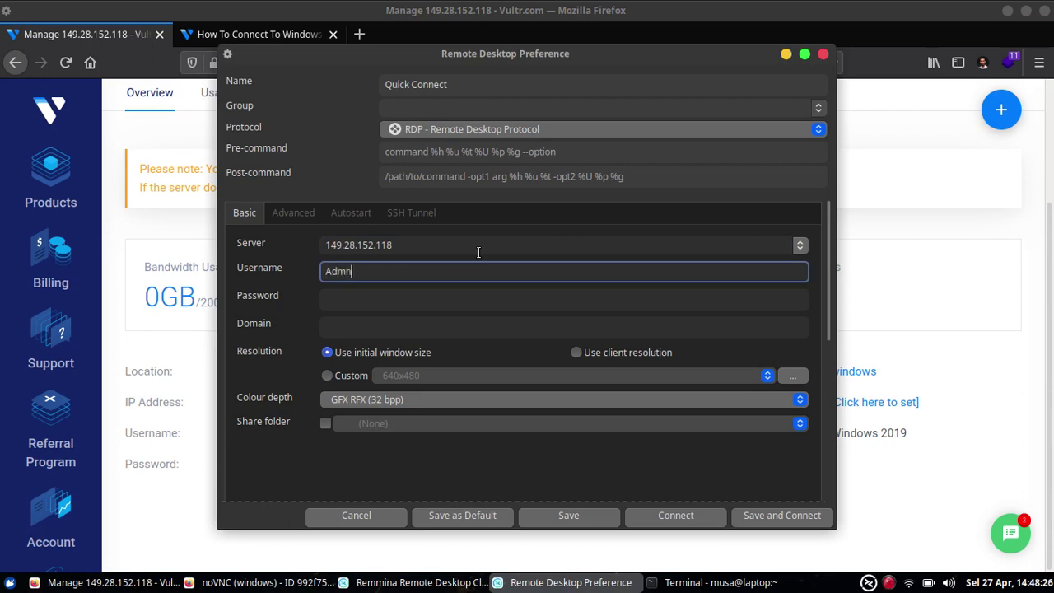
pyautogui.write('inistrator')
pyautogui.press('Tab')
# Step: Copy the server's password from the Vultr overview and paste it into the connection profile's password field
pyautogui.click(212, 488)
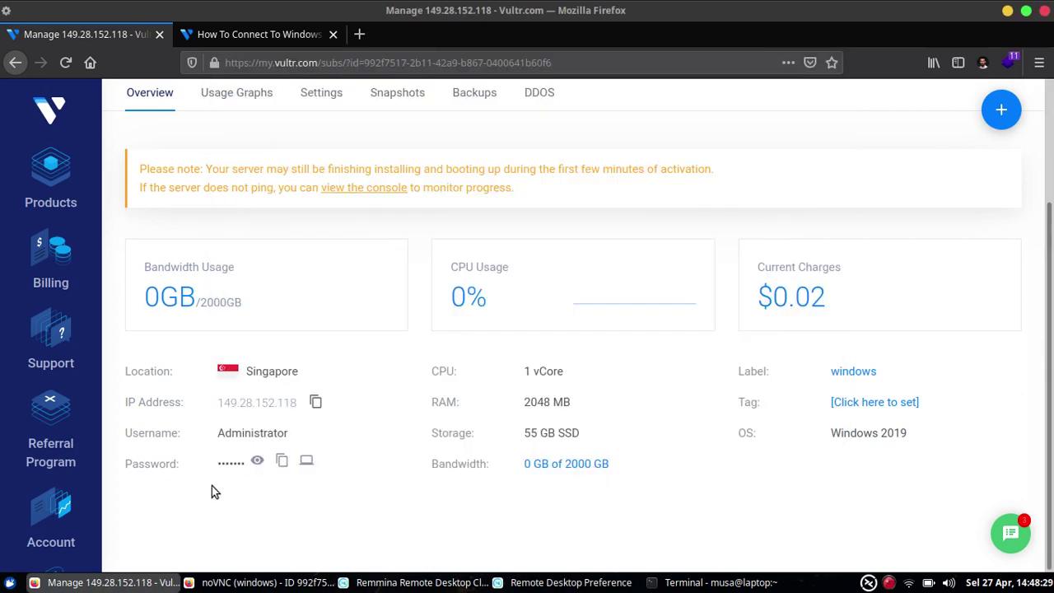
pyautogui.click(282, 460)
pyautogui.hotkey('alt', 'Tab')
pyautogui.hotkey('ctrl', 'v')
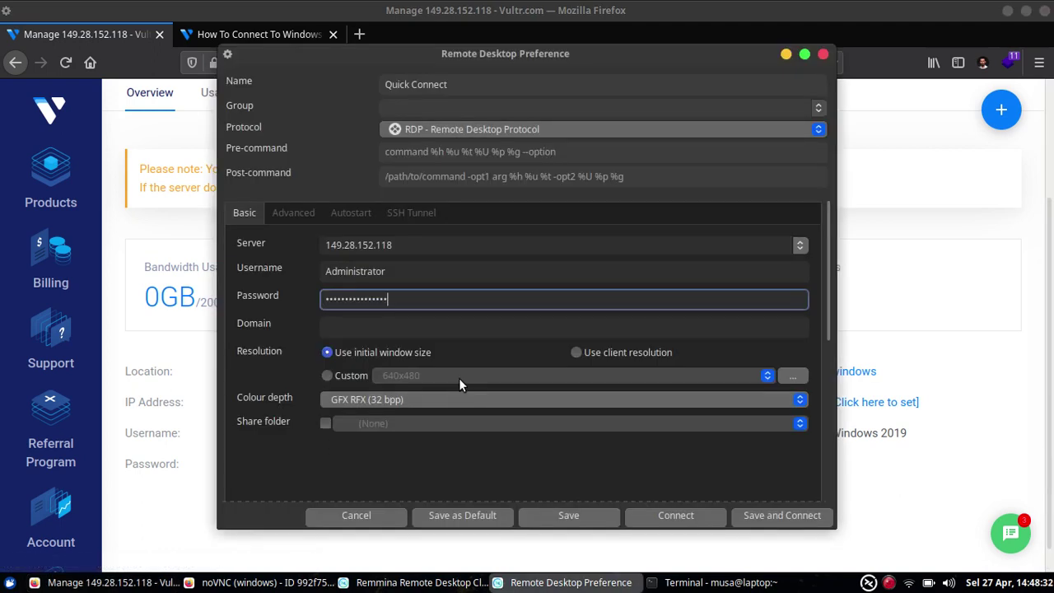
# Step: Set the profile to use client resolution, name it Windows, and save and connect
pyautogui.click(577, 353)
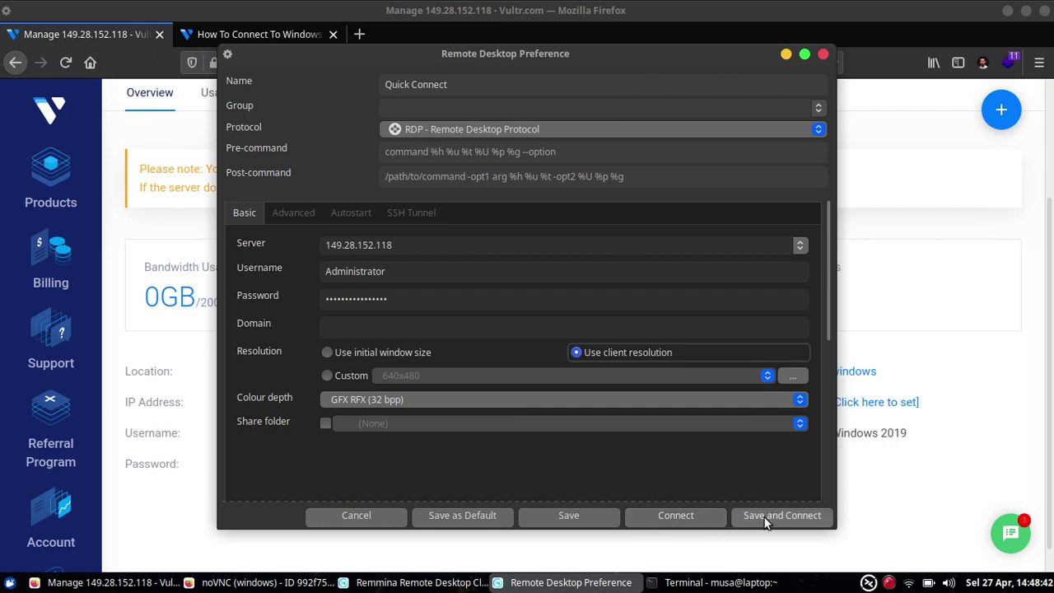
pyautogui.tripleClick(503, 84)
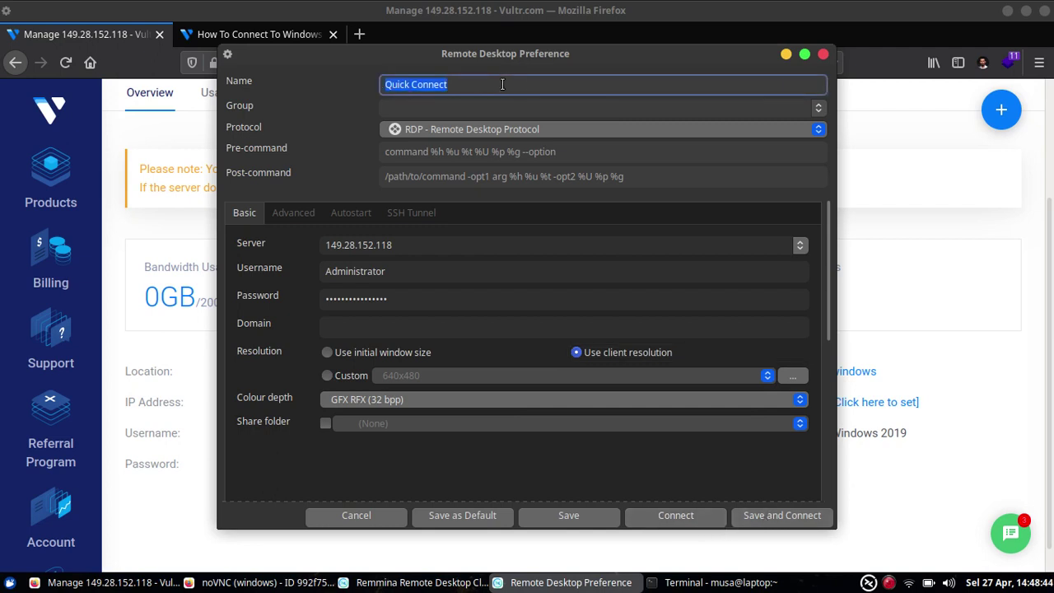
pyautogui.write('Windows')
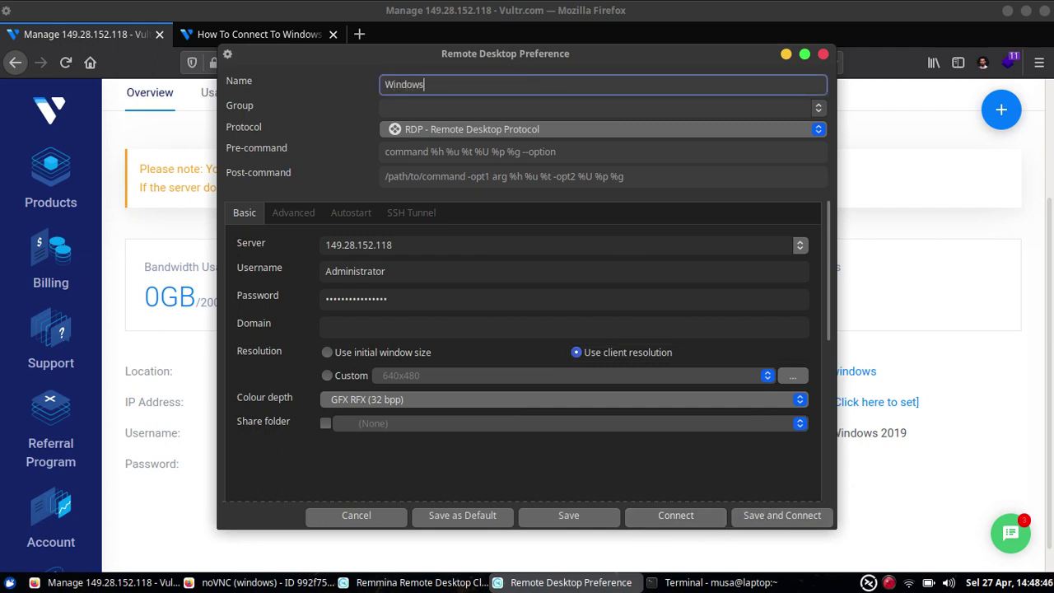
pyautogui.click(768, 515)
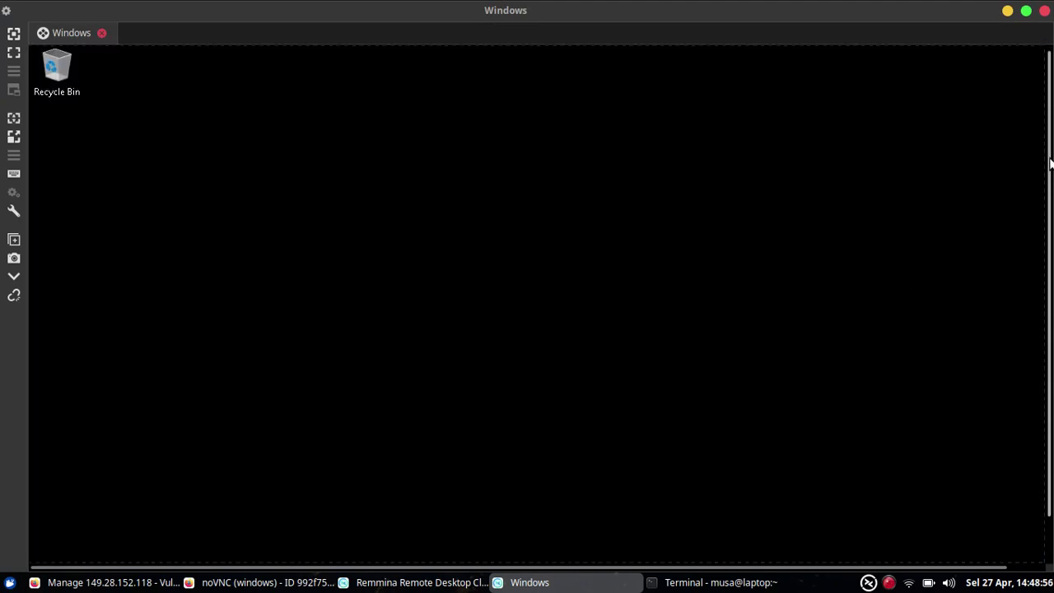
# Step: Look over the remote desktop and its Start menu, and switch the Remmina session to full screen
pyautogui.scroll(-2, 1052, 269)
pyautogui.scroll(2, 1052, 244)
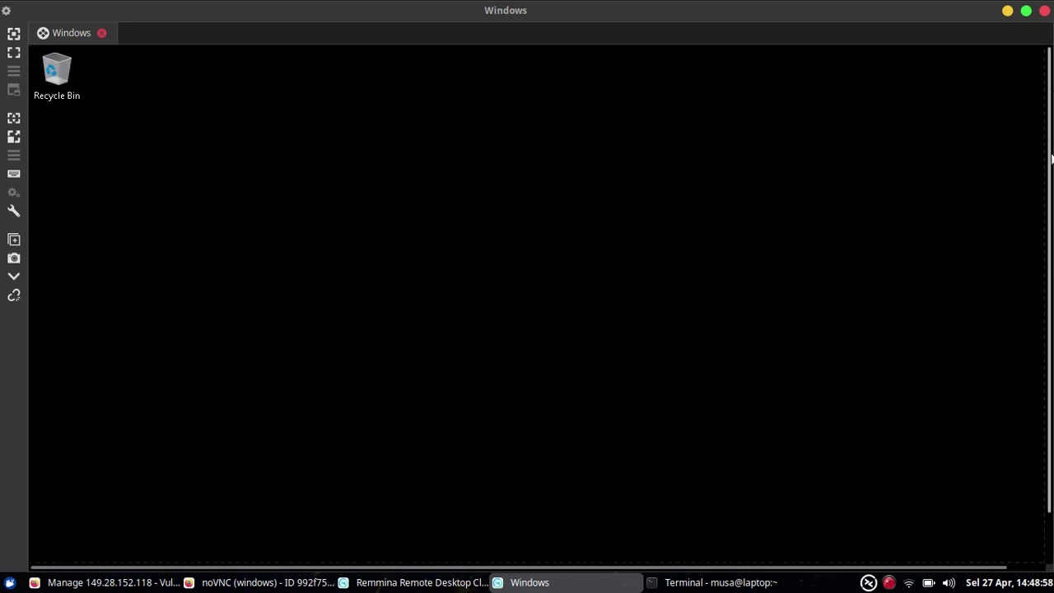
pyautogui.scroll(-2, 1052, 247)
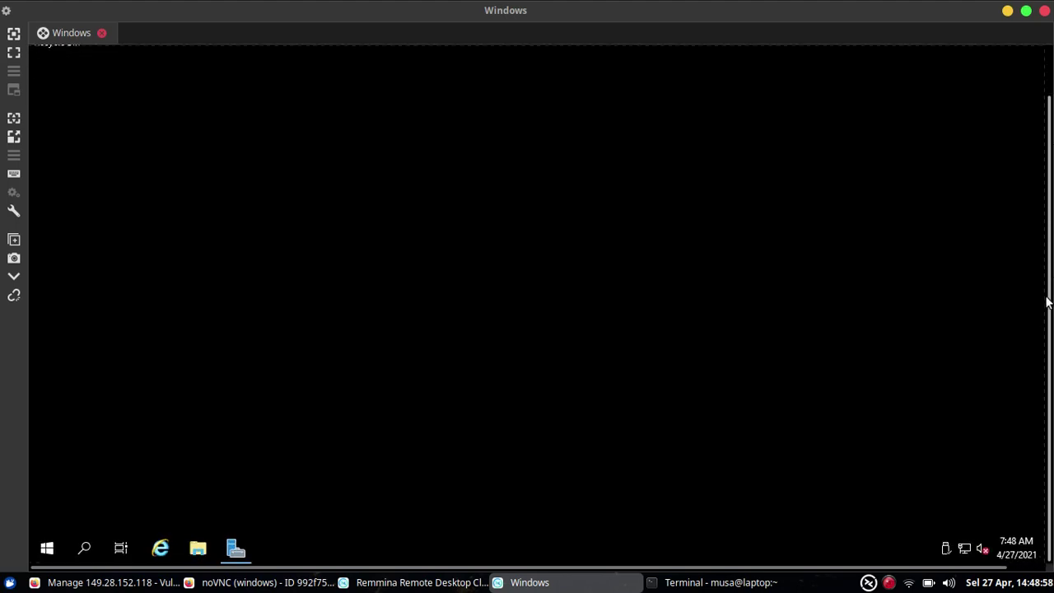
pyautogui.click(50, 556)
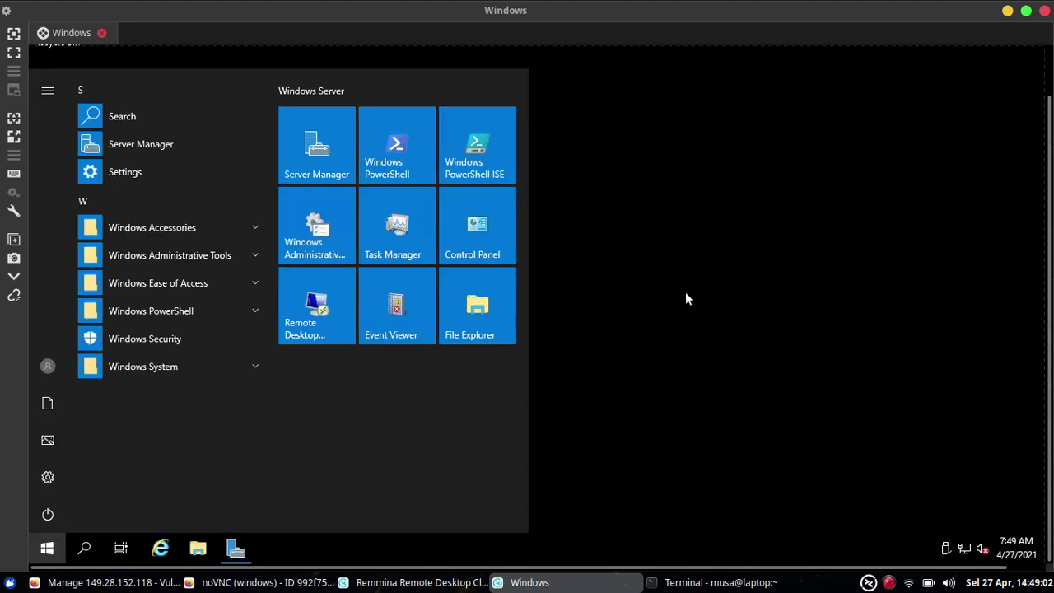
pyautogui.click(689, 289)
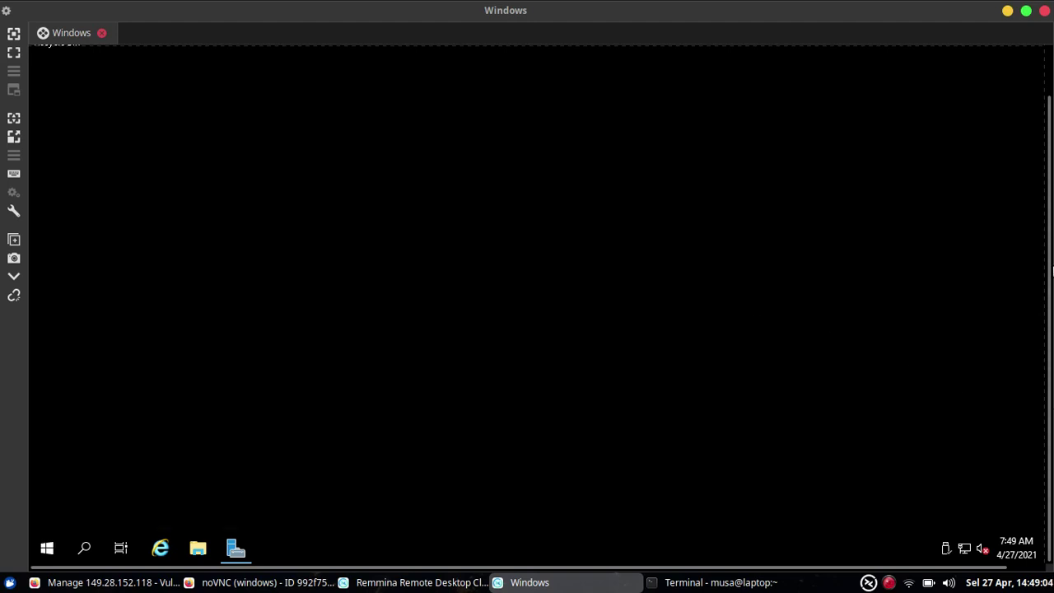
pyautogui.click(15, 54)
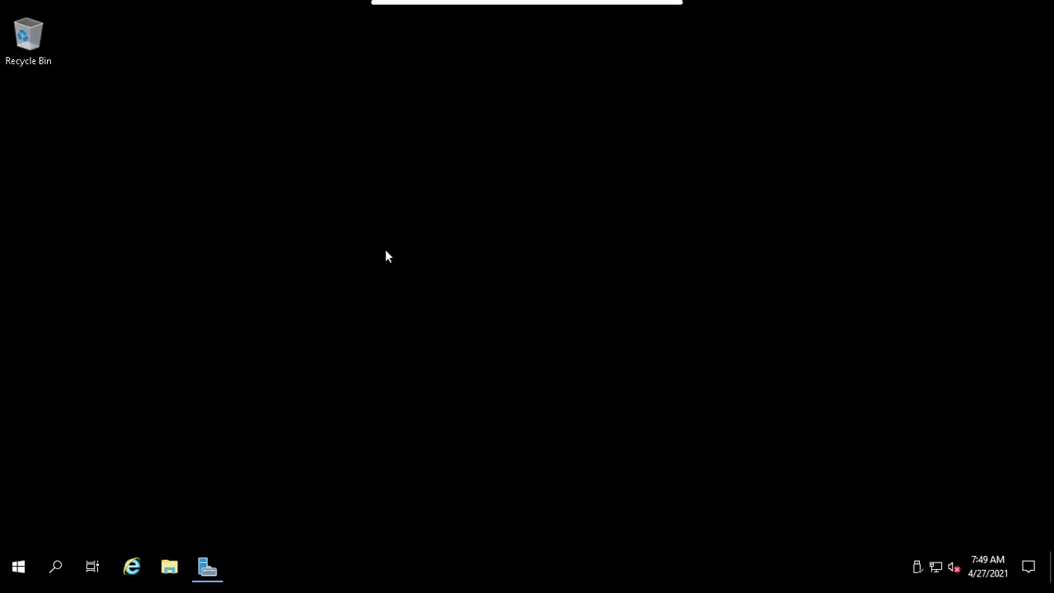
# Step: Bring up Server Manager on the remote server, look over its dashboard, and close it
pyautogui.click(203, 571)
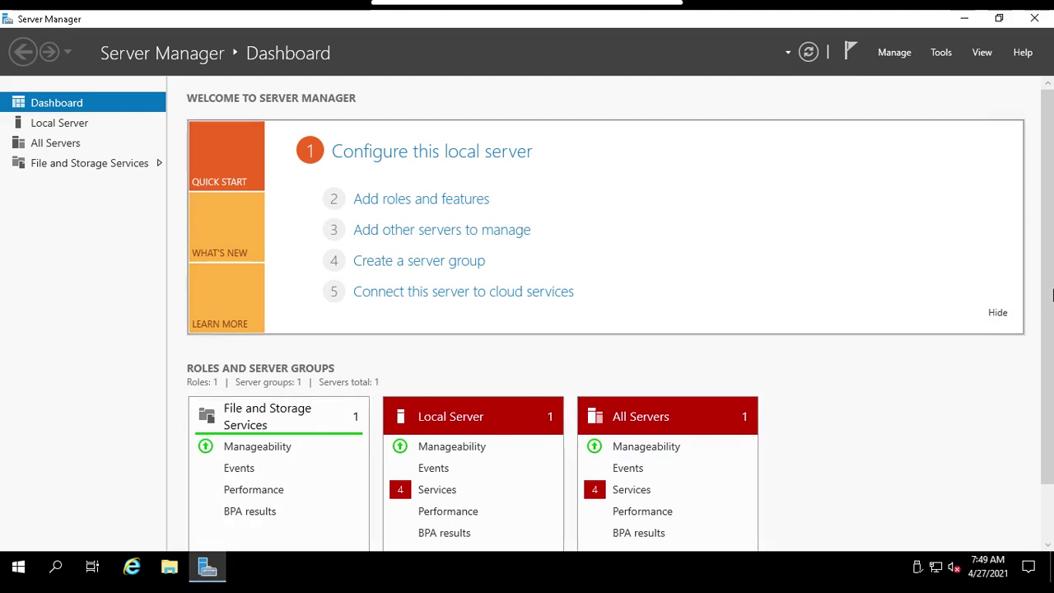
pyautogui.scroll(-1, 824, 370)
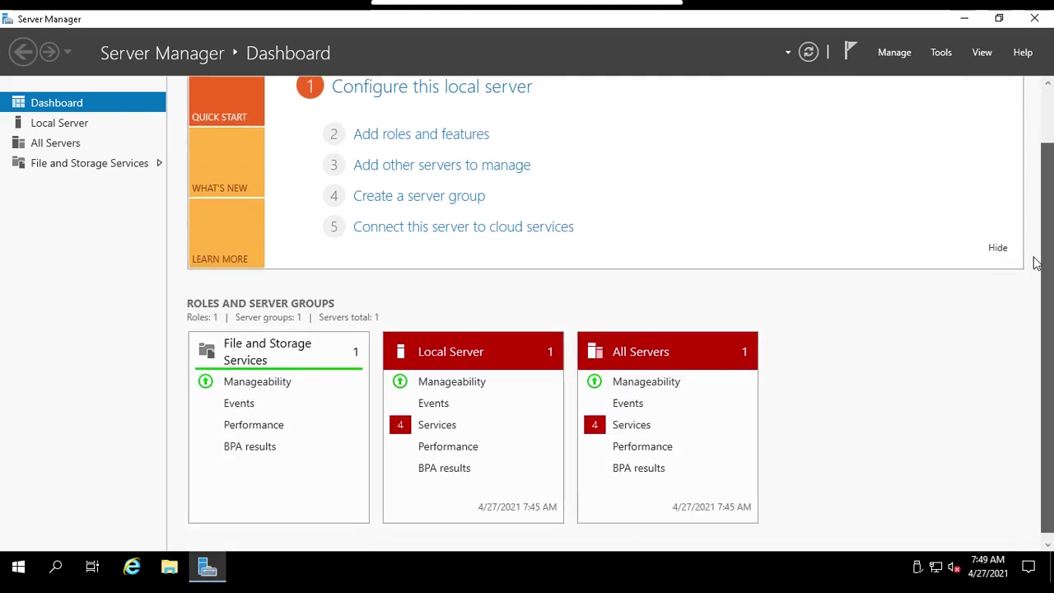
pyautogui.scroll(1, 1037, 145)
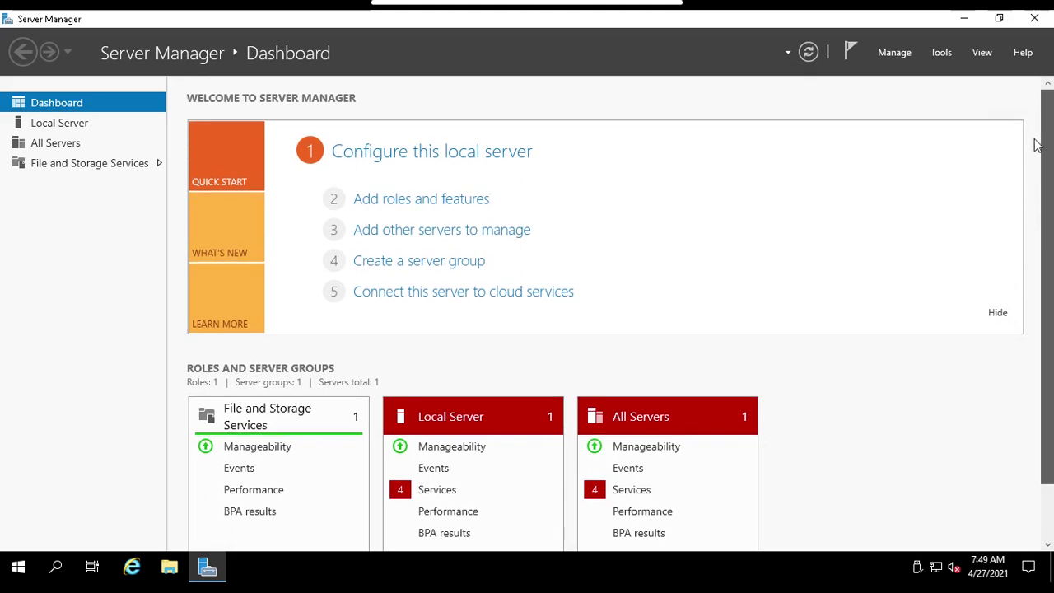
pyautogui.click(1034, 20)
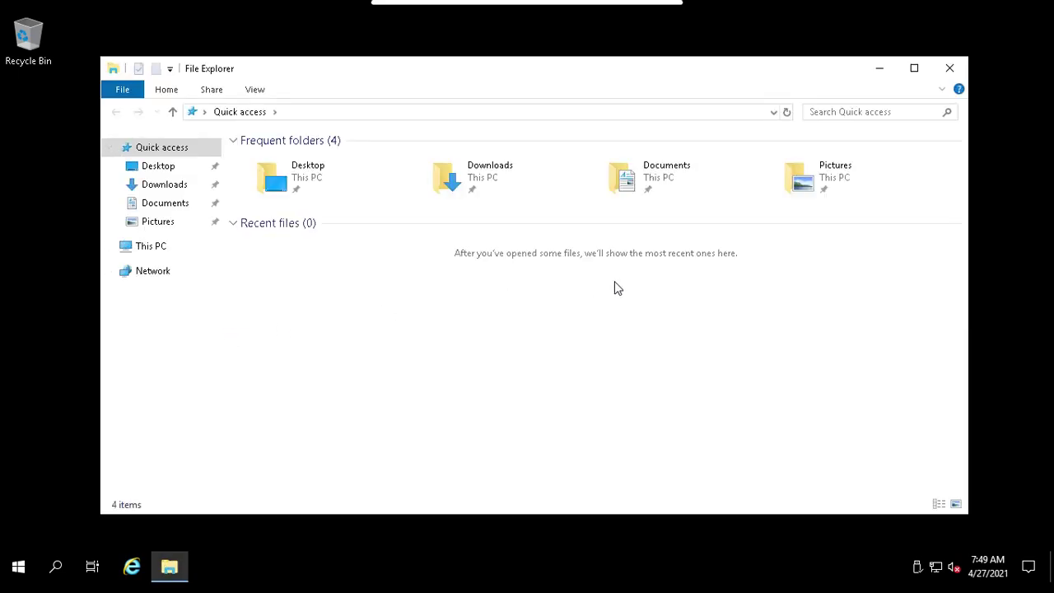
# Step: Examine the used and free space of Local Disk (C:) through its properties in This PC, and close File Explorer
pyautogui.click(153, 250)
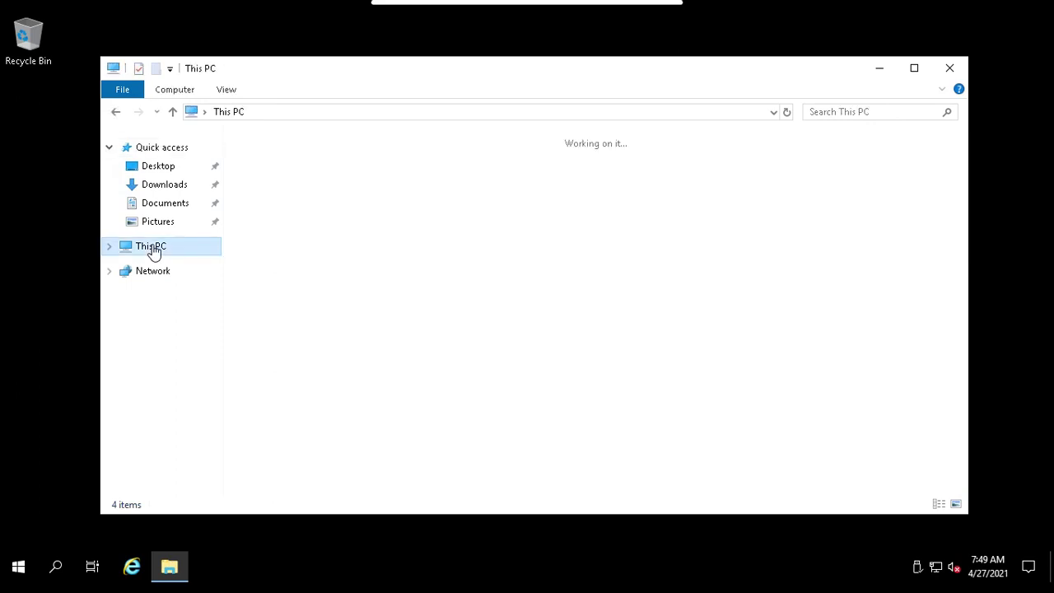
pyautogui.click(913, 69)
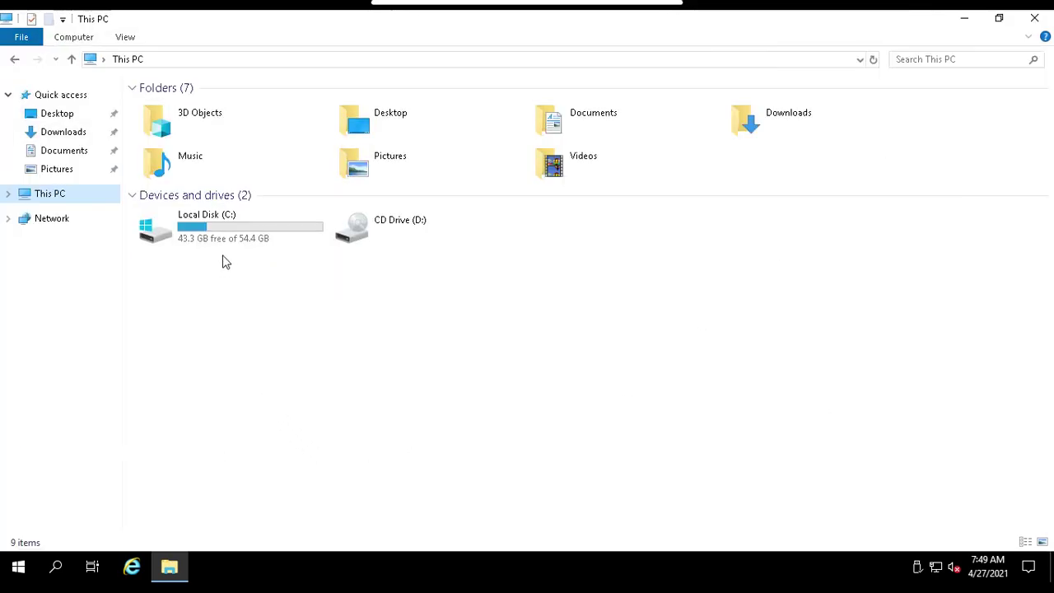
pyautogui.click(225, 238)
pyautogui.rightClick(225, 238)
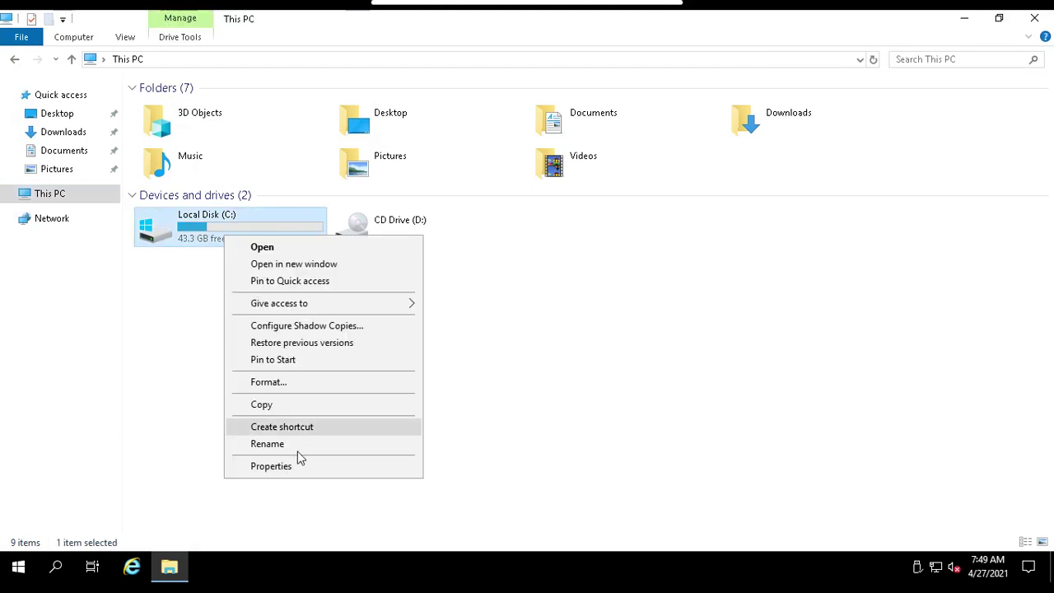
pyautogui.click(302, 473)
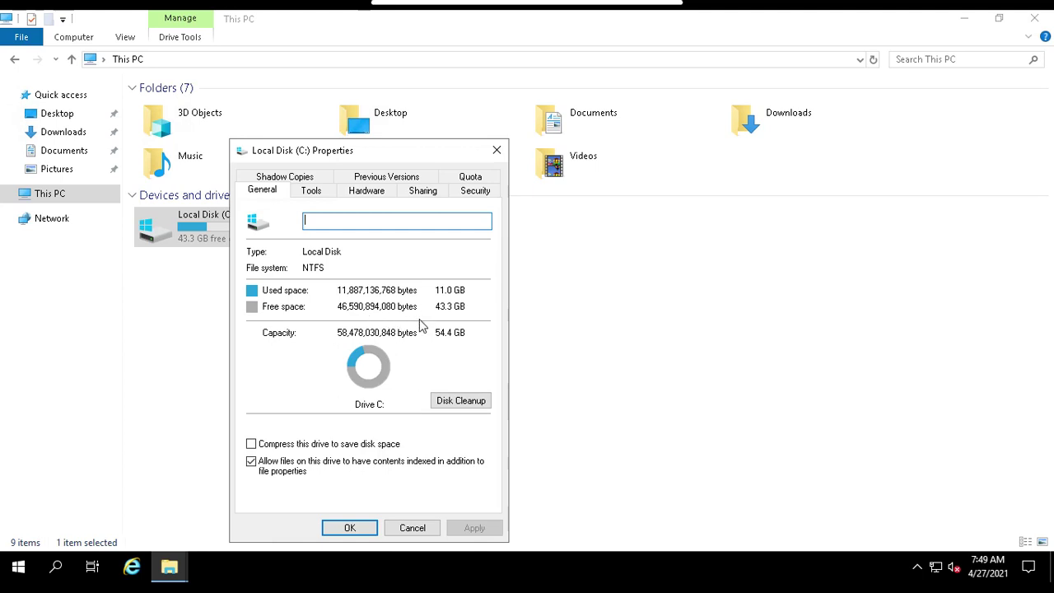
pyautogui.click(401, 530)
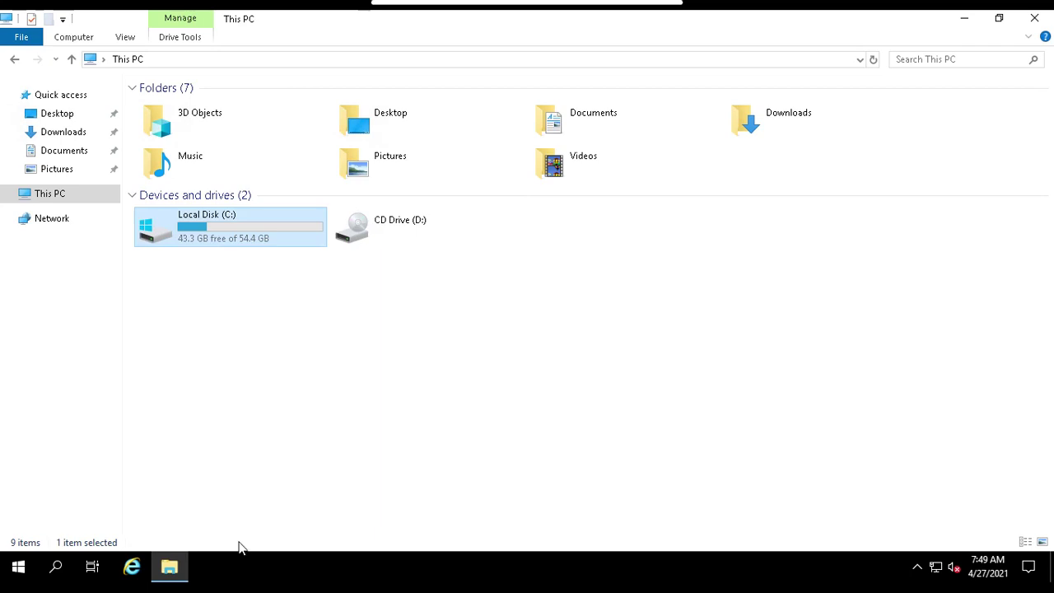
pyautogui.rightClick(180, 549)
pyautogui.click(179, 529)
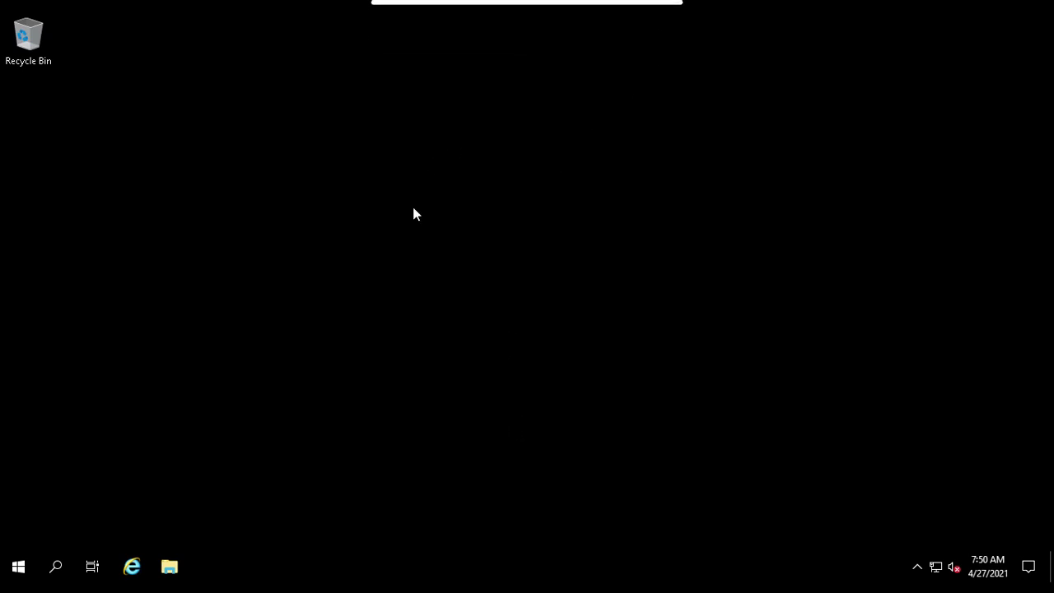
# Step: Leave full screen, switch to the Vultr page in Firefox, and review the server's CPU, RAM, storage, bandwidth and charges
pyautogui.click(401, 11)
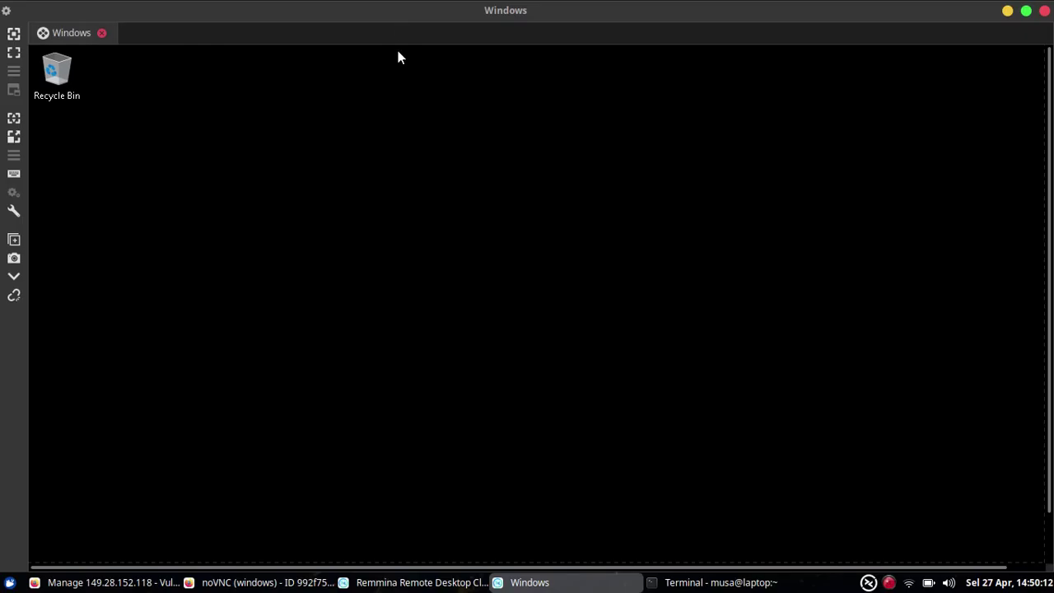
pyautogui.click(161, 582)
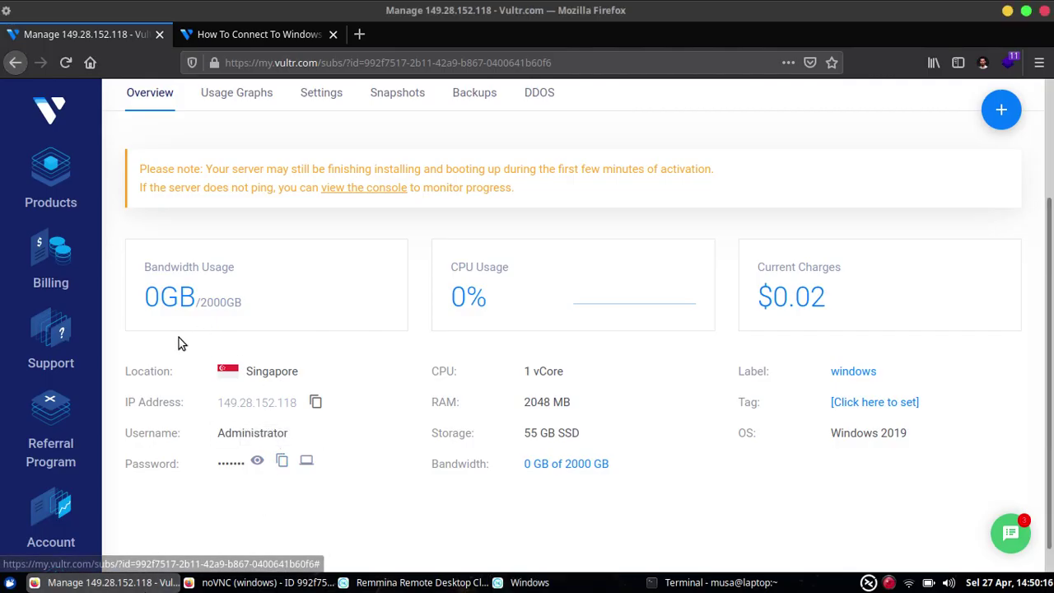
pyautogui.scroll(3, 334, 429)
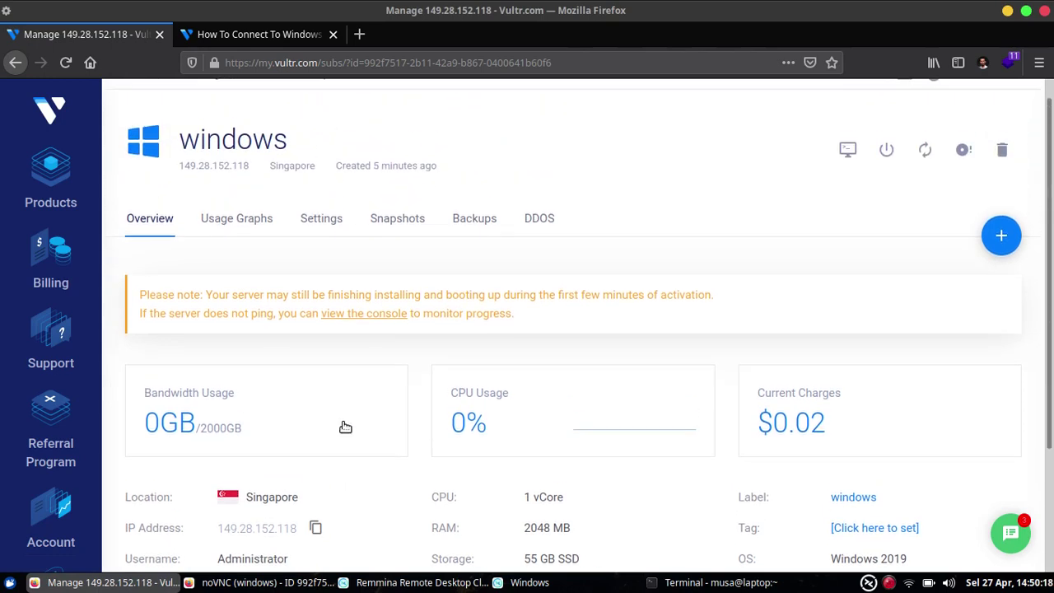
pyautogui.scroll(-3, 379, 370)
pyautogui.scroll(2, 392, 359)
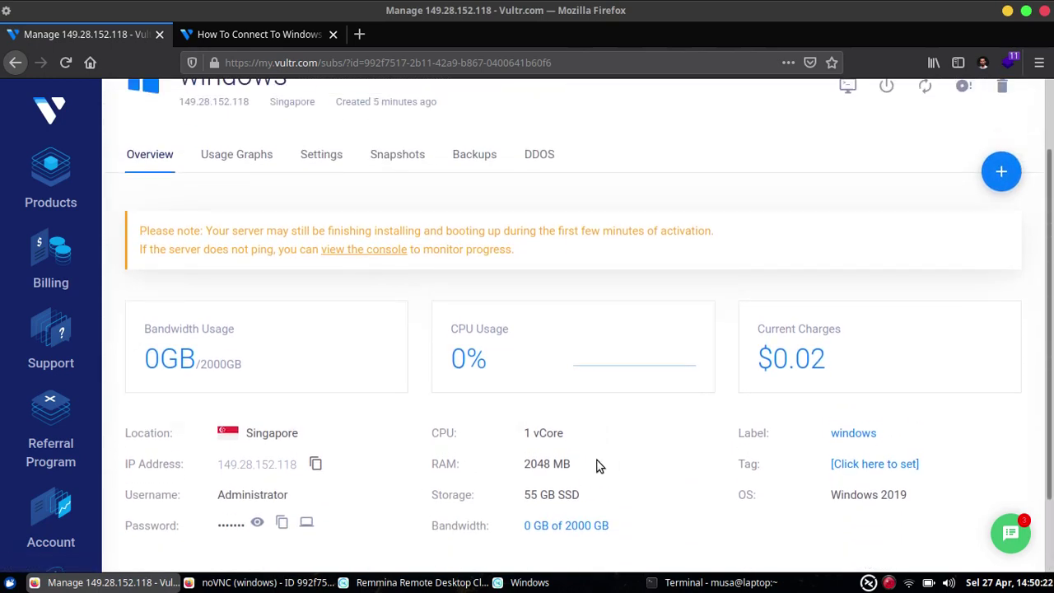
pyautogui.scroll(-1, 616, 453)
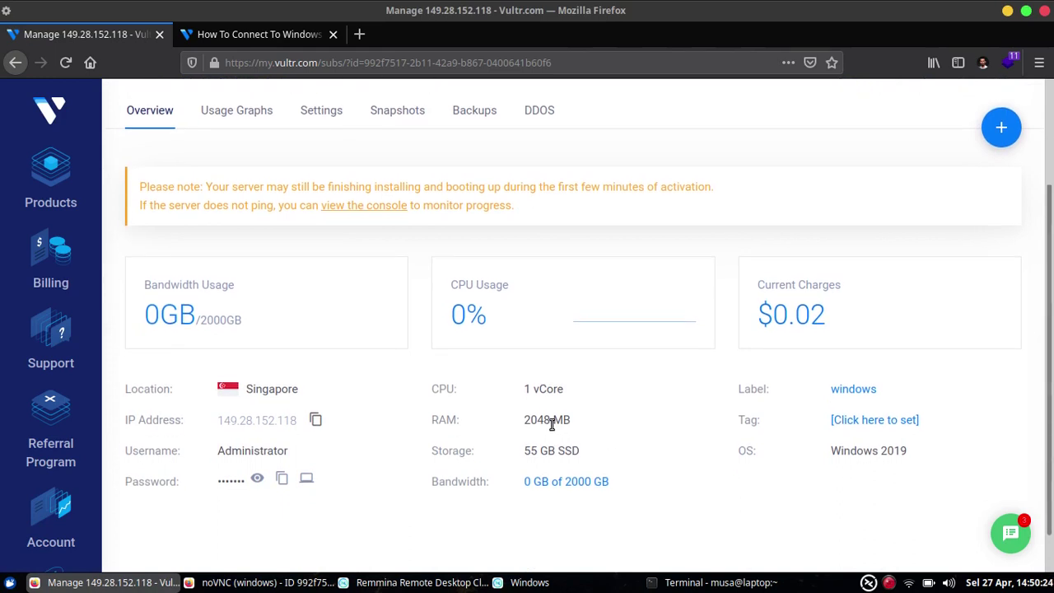
pyautogui.scroll(1, 551, 421)
pyautogui.scroll(1, 551, 422)
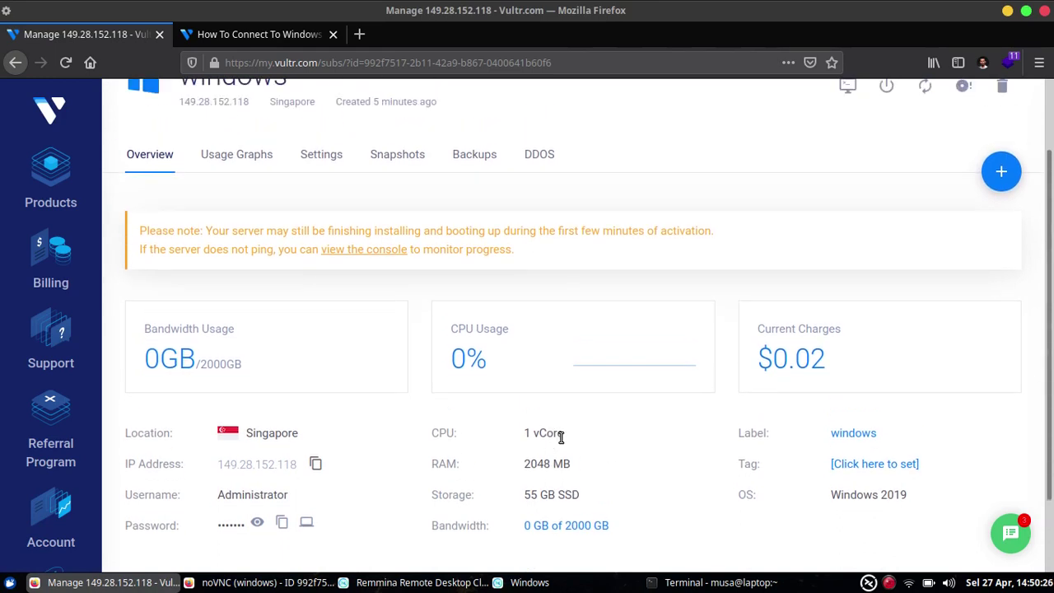
pyautogui.scroll(1, 560, 457)
pyautogui.scroll(-1, 561, 456)
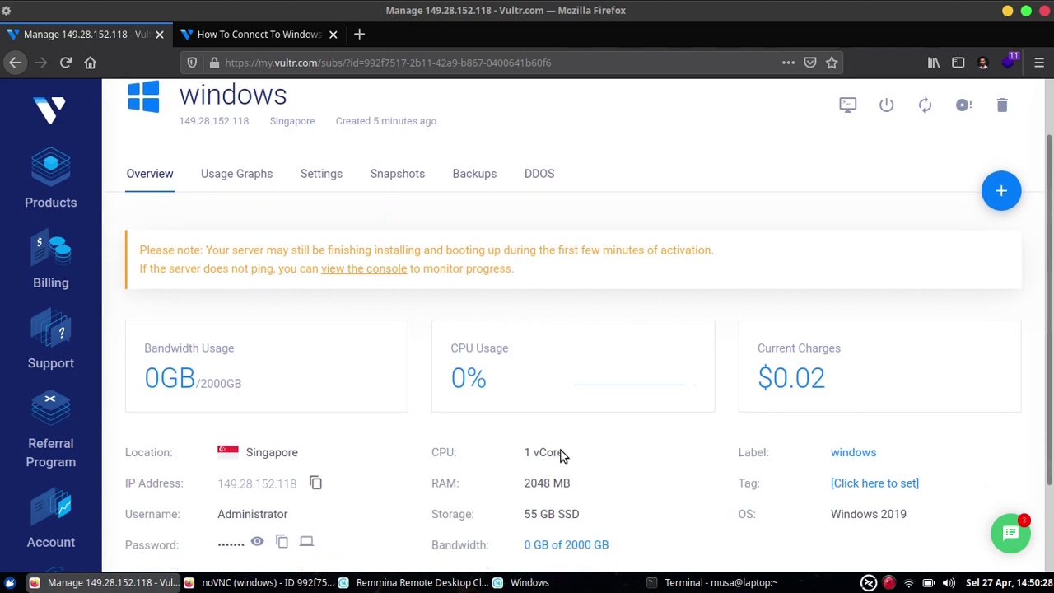
pyautogui.scroll(-1, 596, 441)
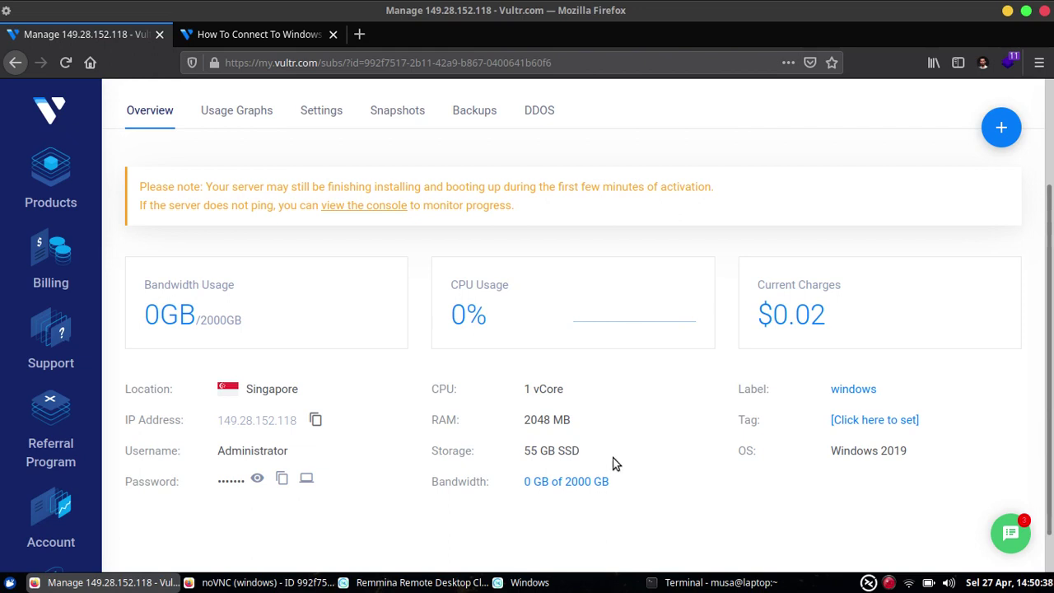
# Step: Switch to the noVNC console window of the windows server
pyautogui.click(280, 582)
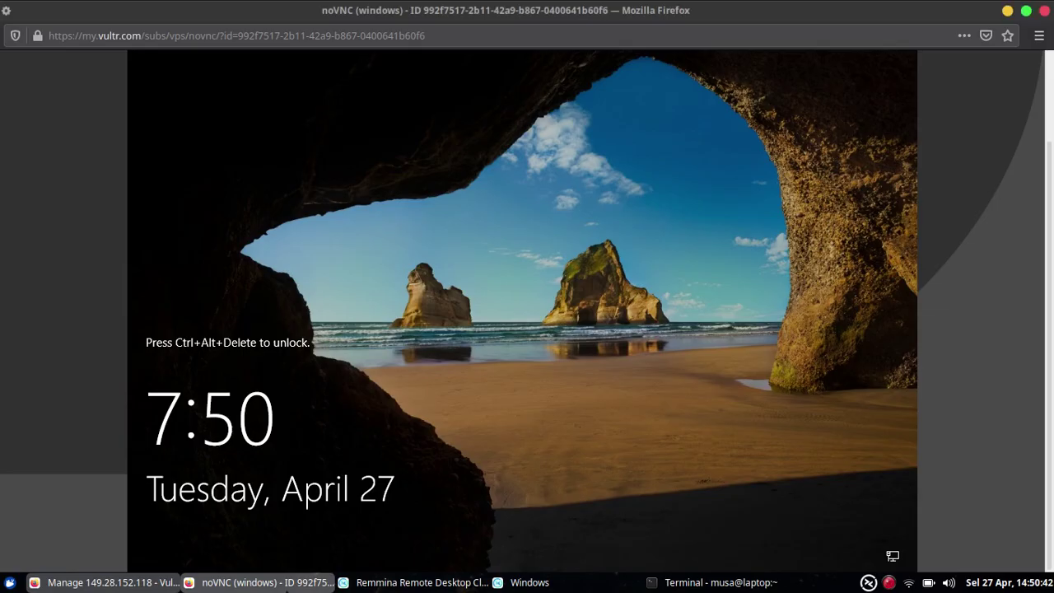